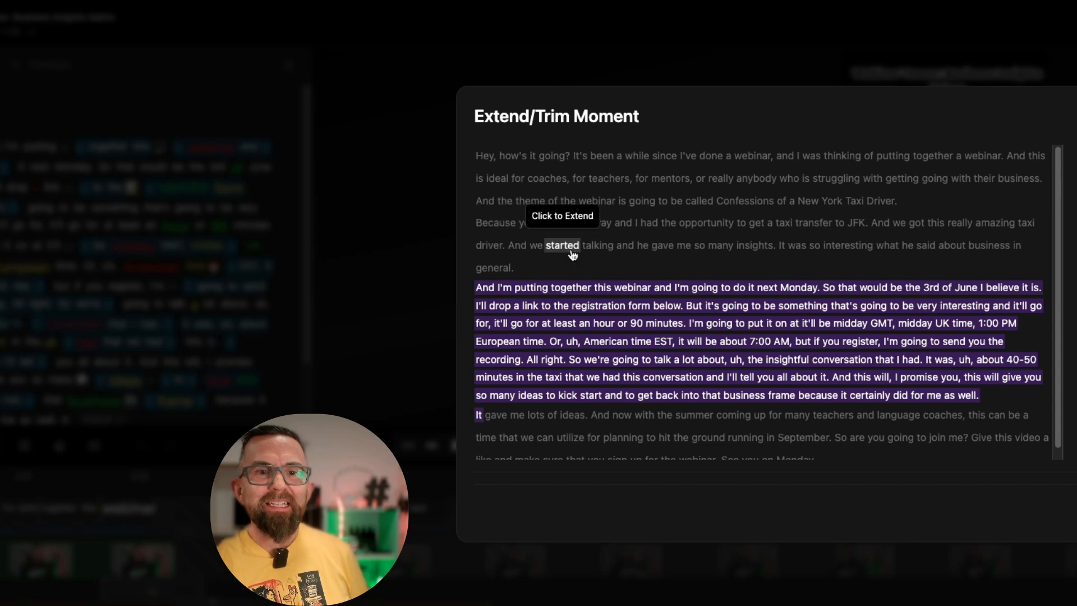
# Extend the moment to cover the whole transcript, from the opening "Hey" to the closing "Monday."
pyautogui.click(498, 230)
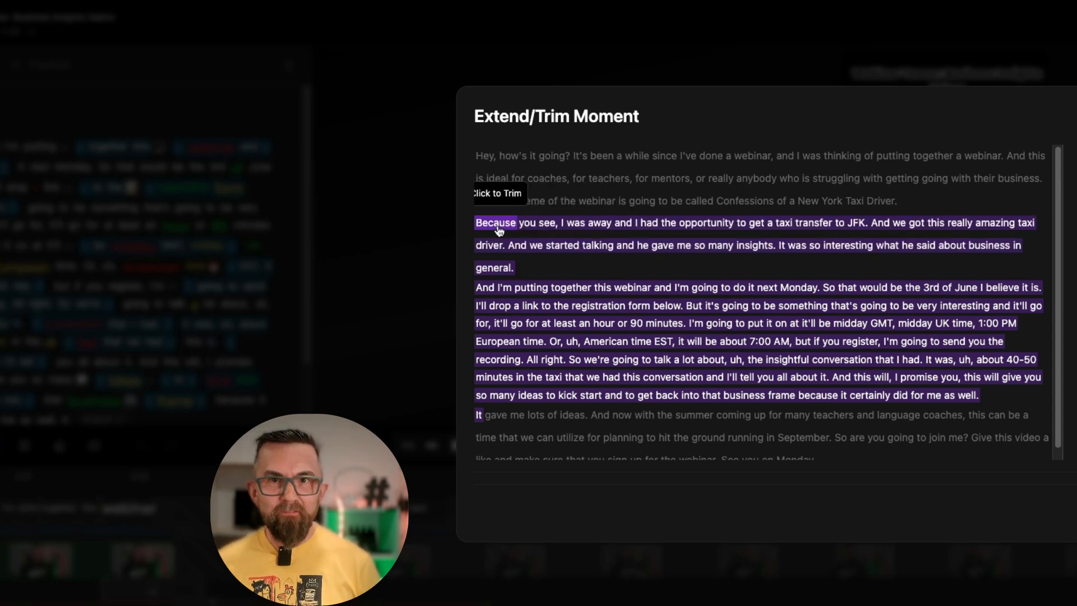
pyautogui.scroll(-1, 768, 291)
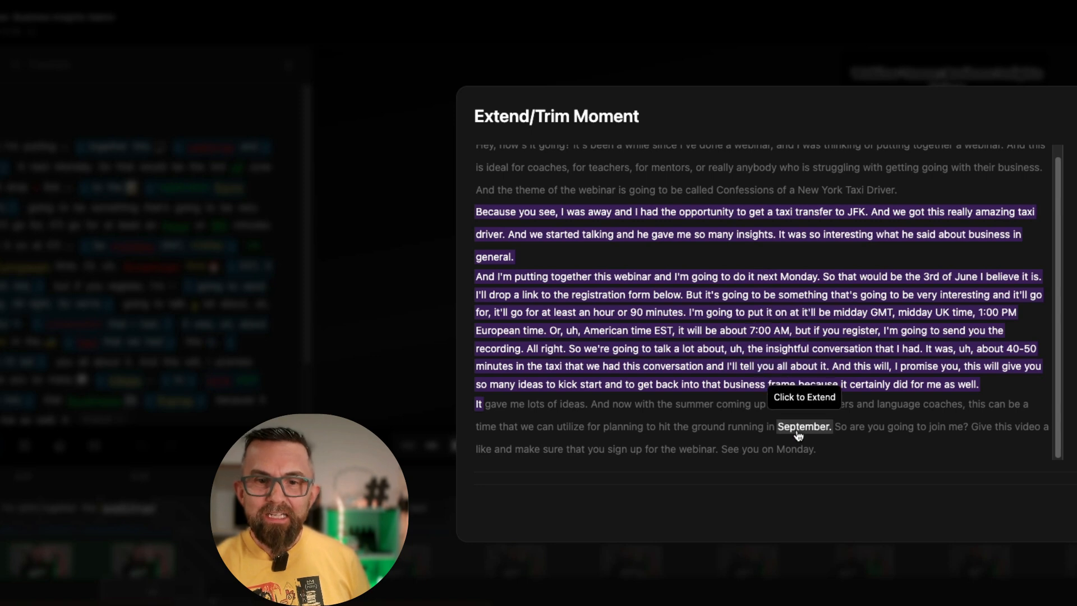
pyautogui.click(806, 450)
pyautogui.scroll(1, 634, 219)
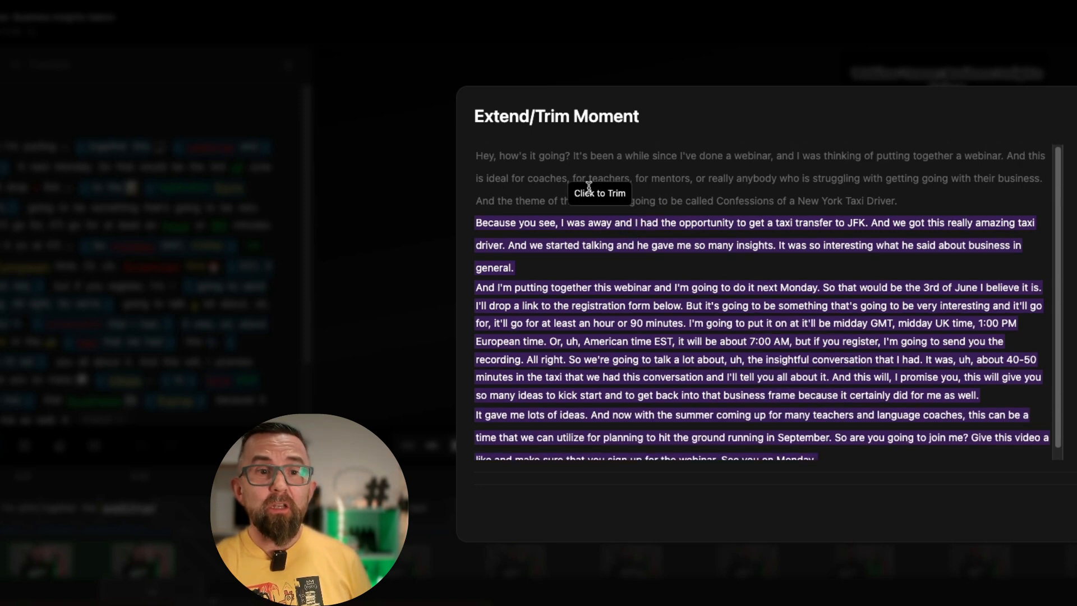
pyautogui.click(489, 159)
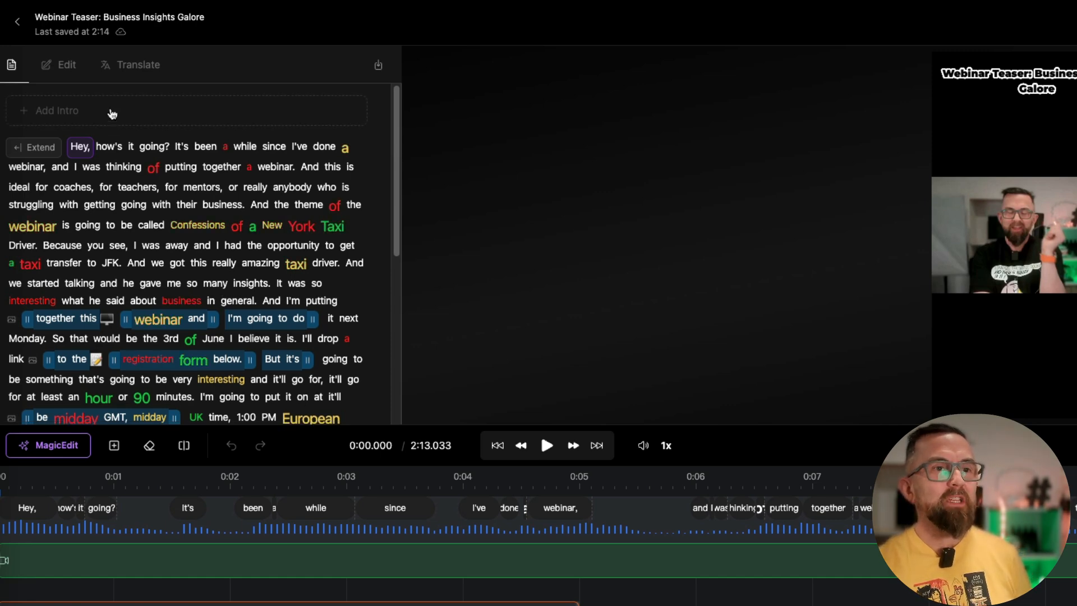
# Examine the editable caption lines, selecting the word "webinar" in the line at 0:02, and return to the transcript
pyautogui.click(72, 66)
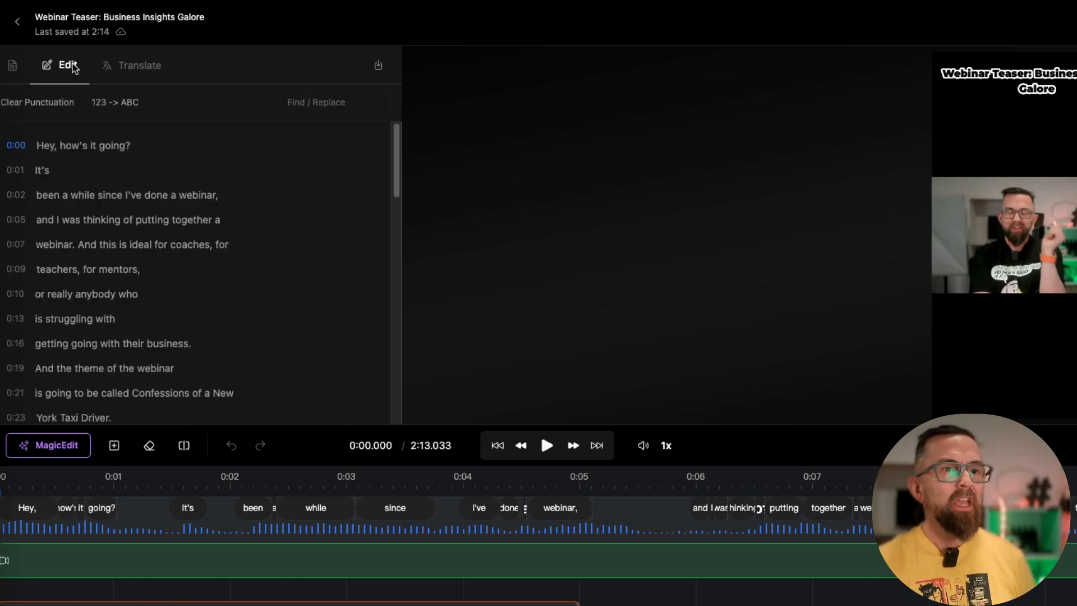
pyautogui.click(169, 196)
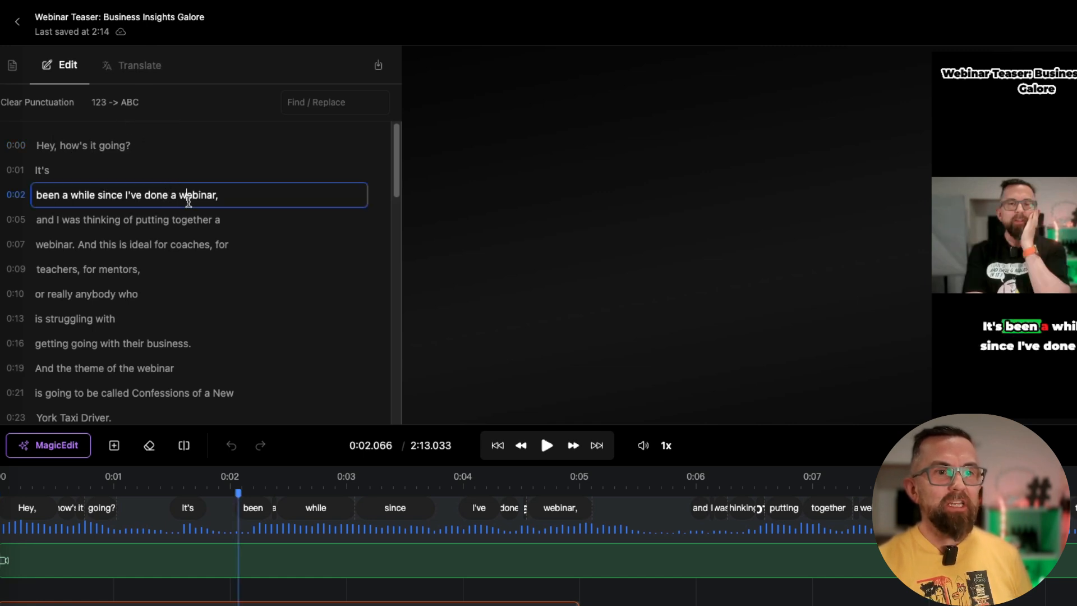
pyautogui.doubleClick(188, 196)
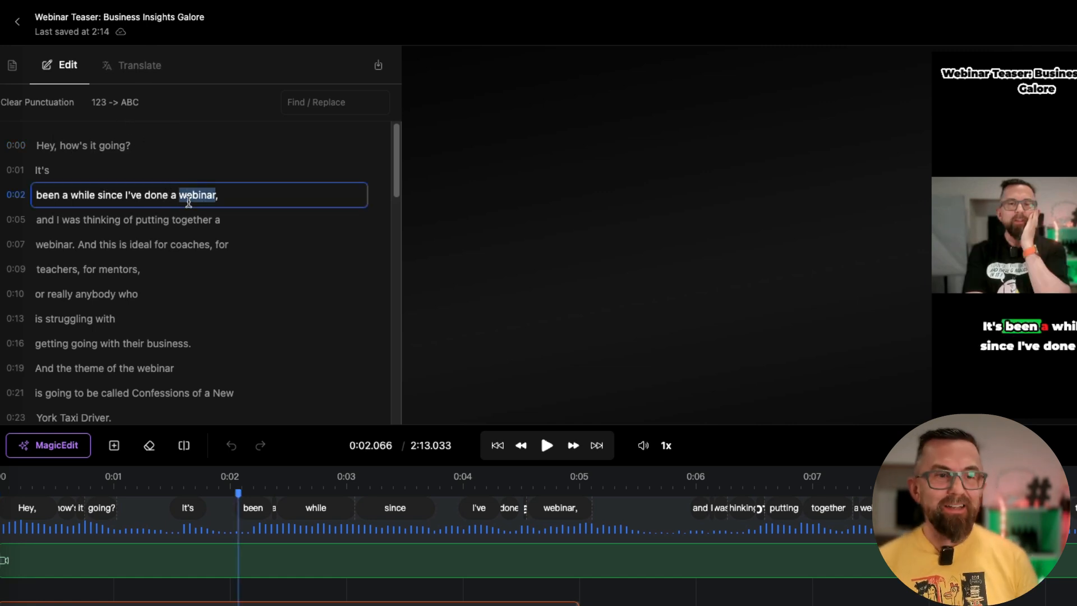
pyautogui.click(11, 64)
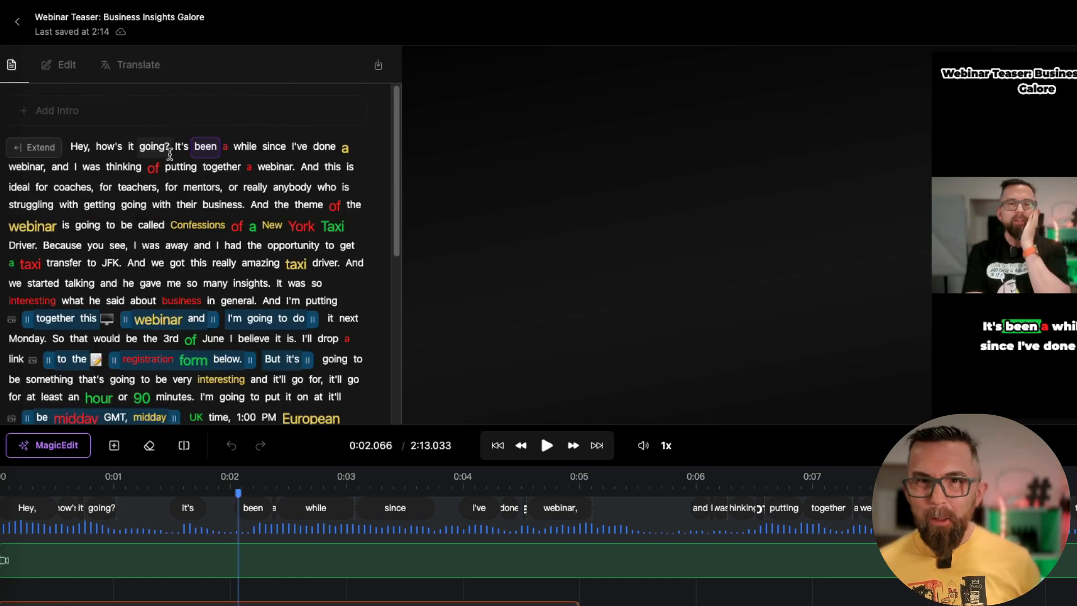
# Add automatic emojis with MagicEmojis, placed in the center of the screen
pyautogui.click(48, 448)
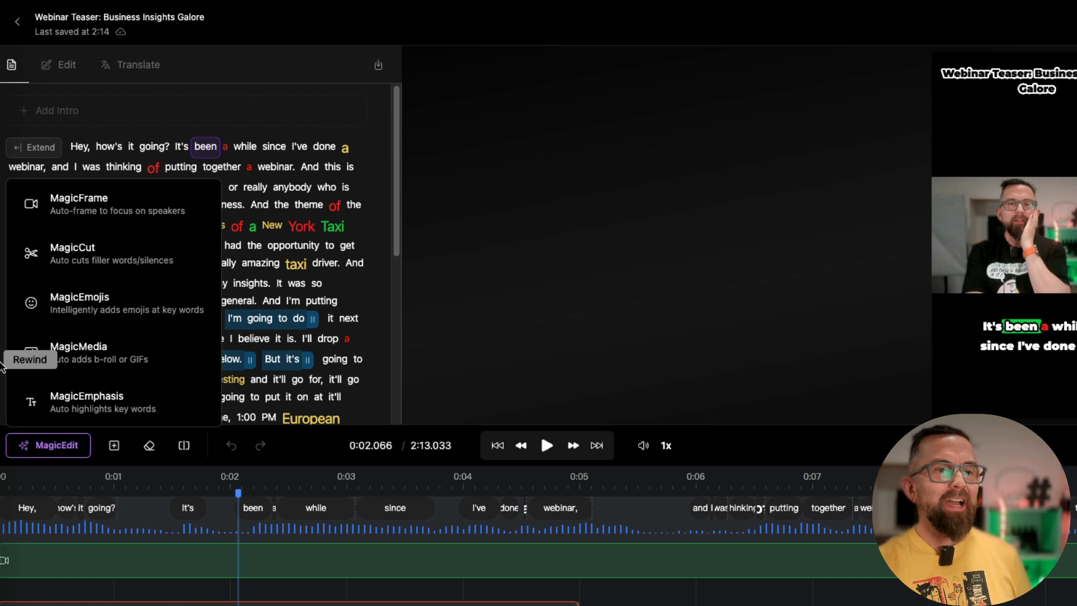
pyautogui.click(98, 308)
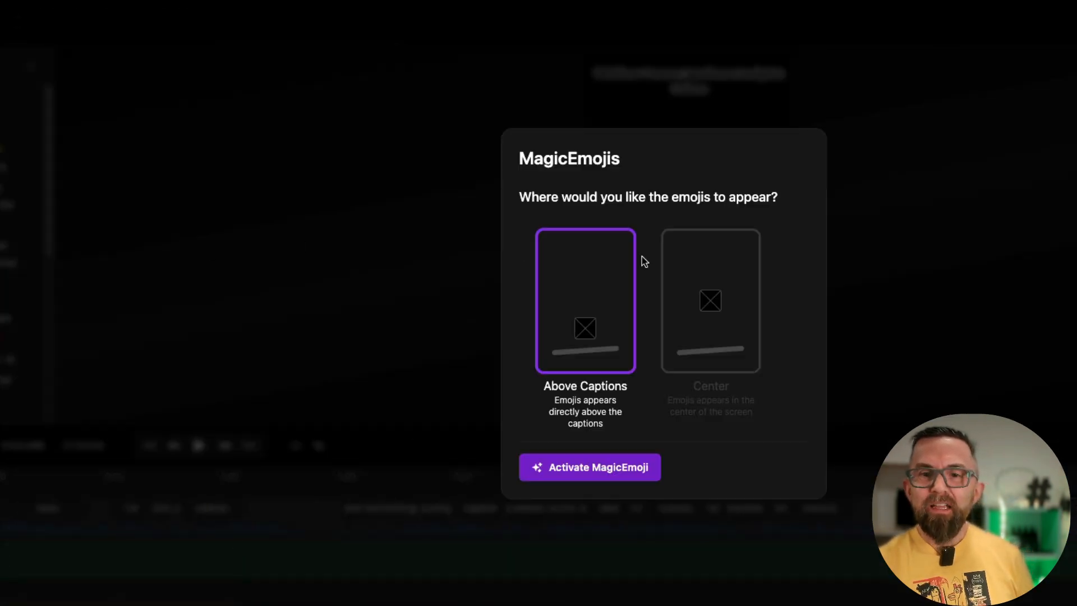
pyautogui.click(722, 301)
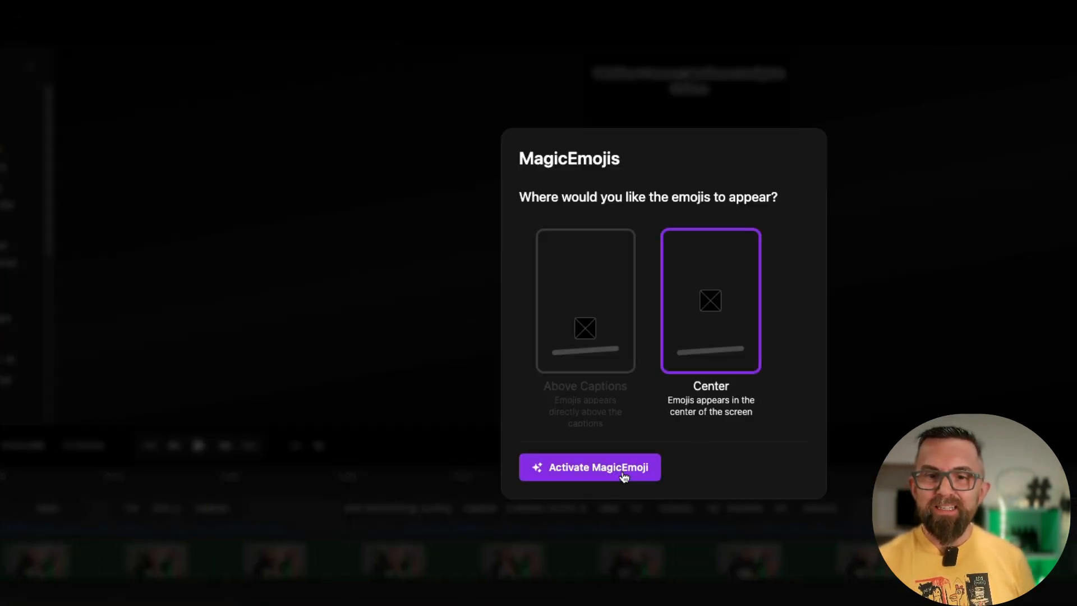
pyautogui.click(606, 467)
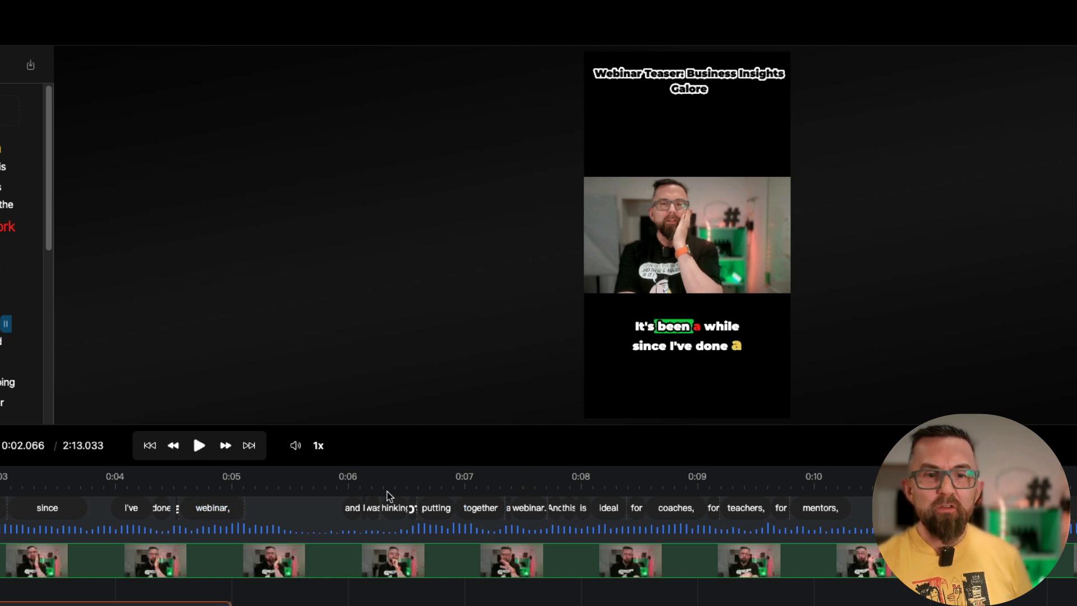
# Review the inserted emojis along the timeline by playing the clip from 0:19 and skipping ahead to about 0:33
pyautogui.scroll(-2, 524, 556)
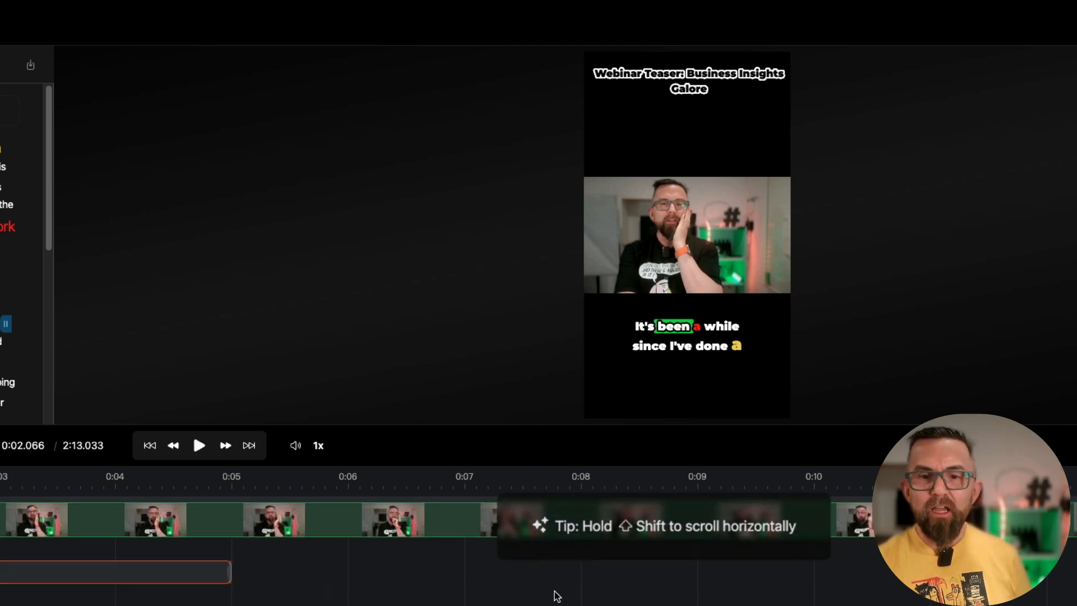
pyautogui.hscroll(10, 557, 596)
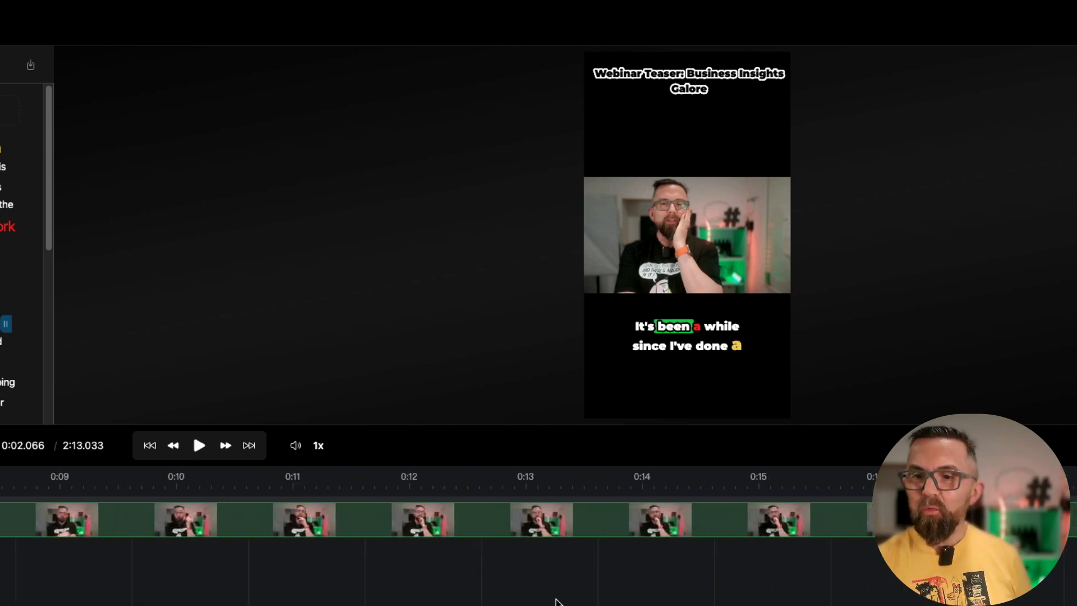
pyautogui.hscroll(7, 557, 601)
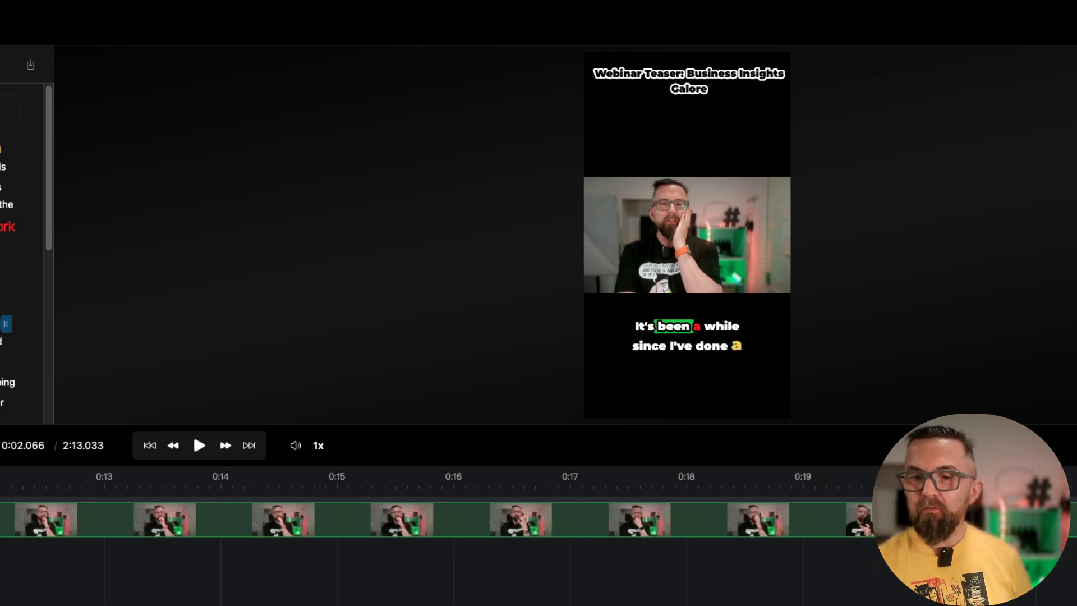
pyautogui.click(853, 492)
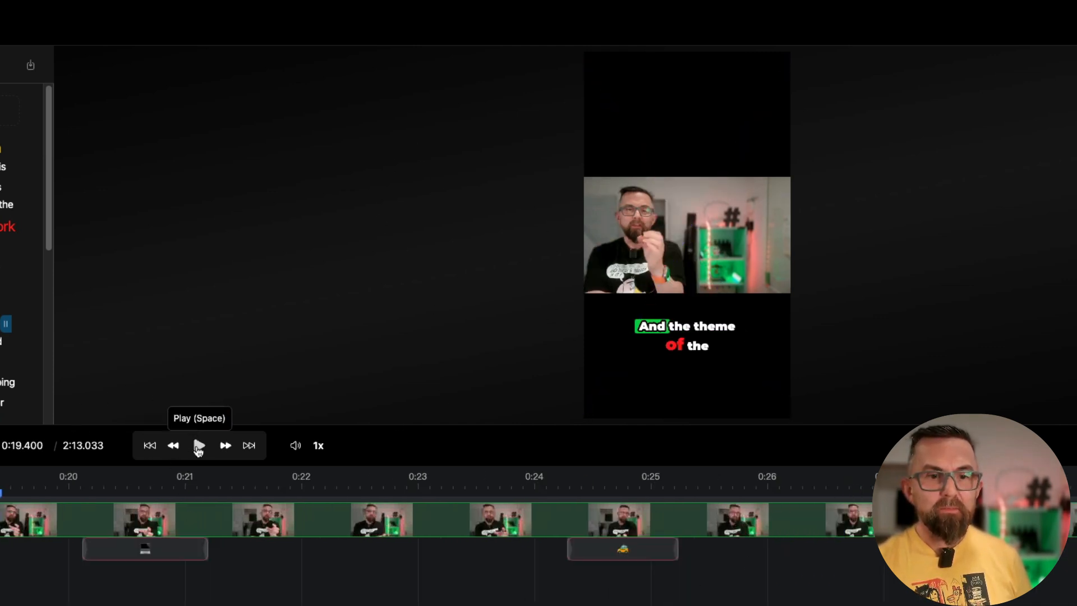
pyautogui.click(199, 447)
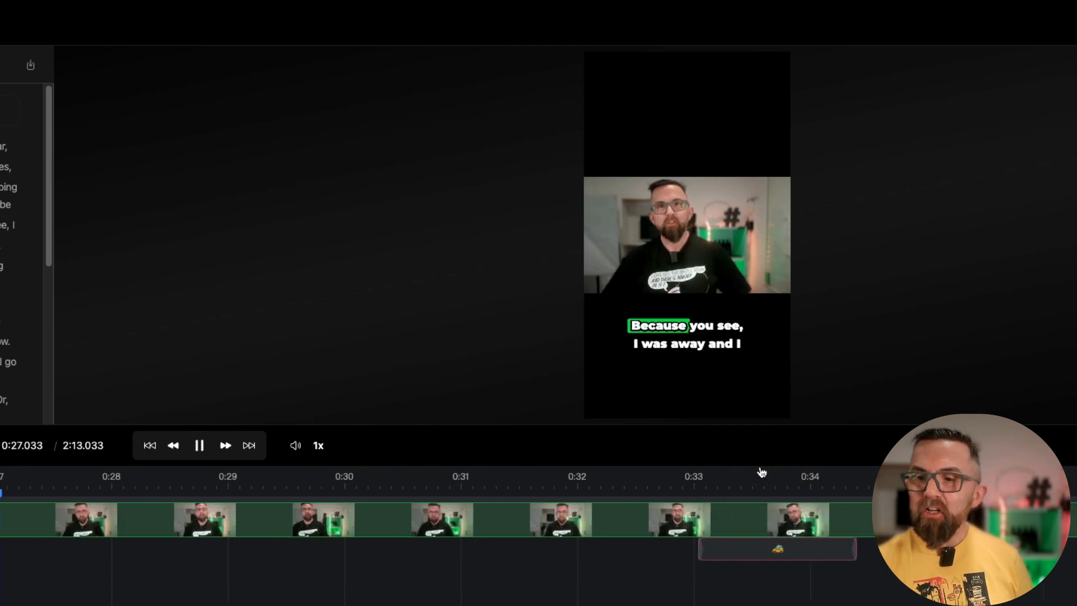
pyautogui.click(704, 492)
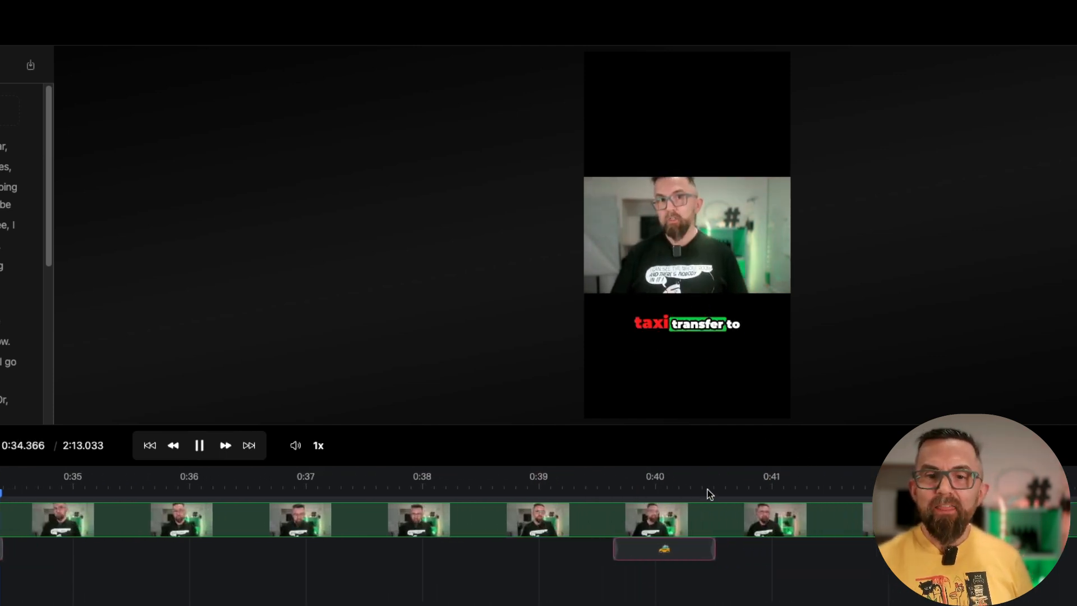
# Pause playback and add automatic video b-roll with MagicMedia, using the Cover placement
pyautogui.click(218, 432)
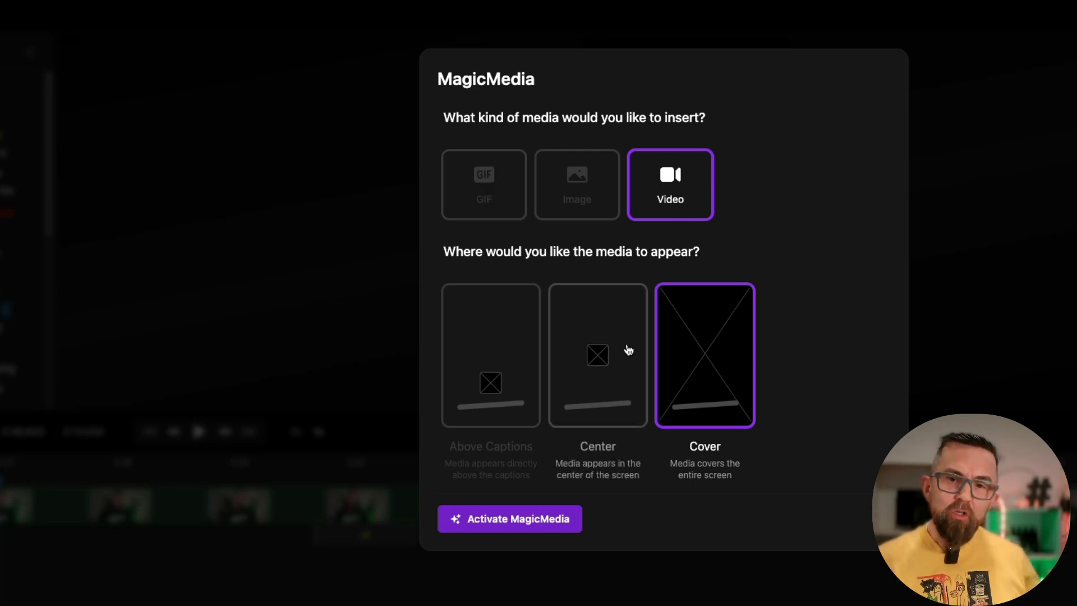
pyautogui.click(560, 522)
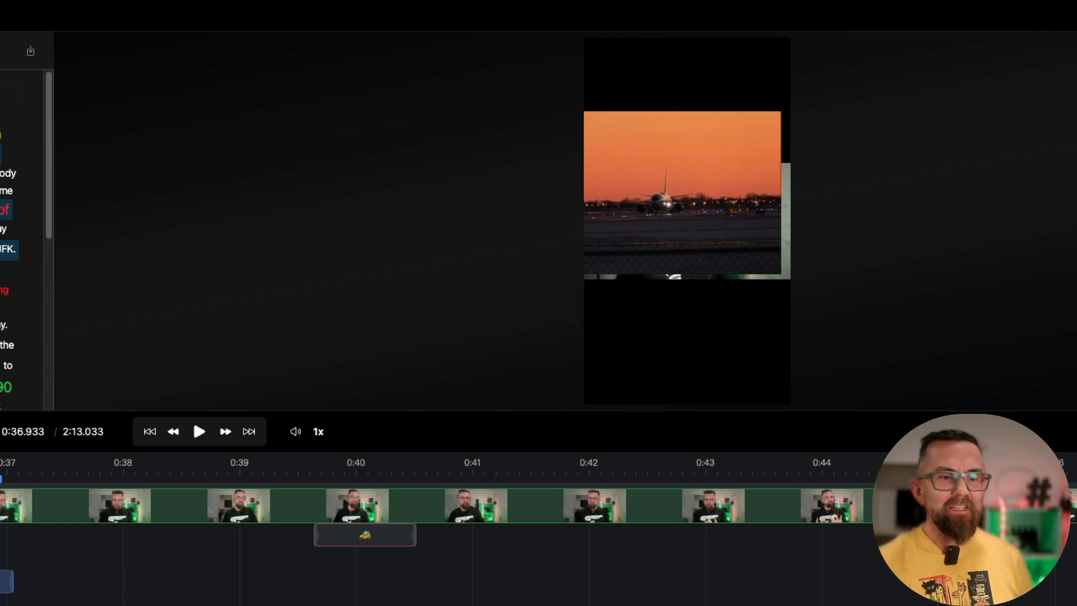
# Play the clip from about 0:32 to review the inserted b-roll of the airplane
pyautogui.hscroll(-8, 435, 539)
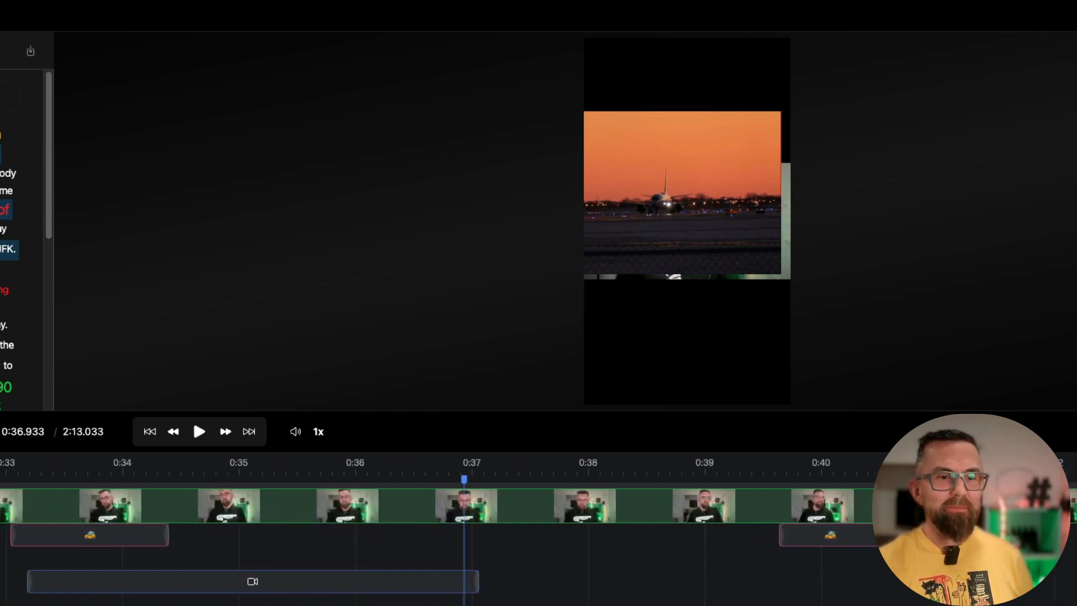
pyautogui.click(2, 480)
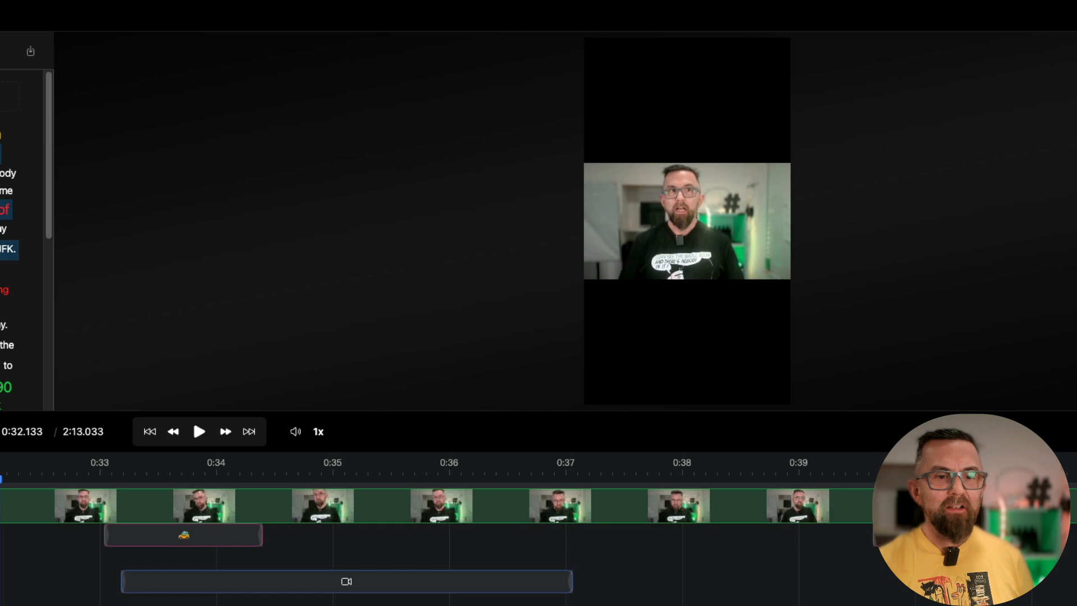
pyautogui.click(197, 436)
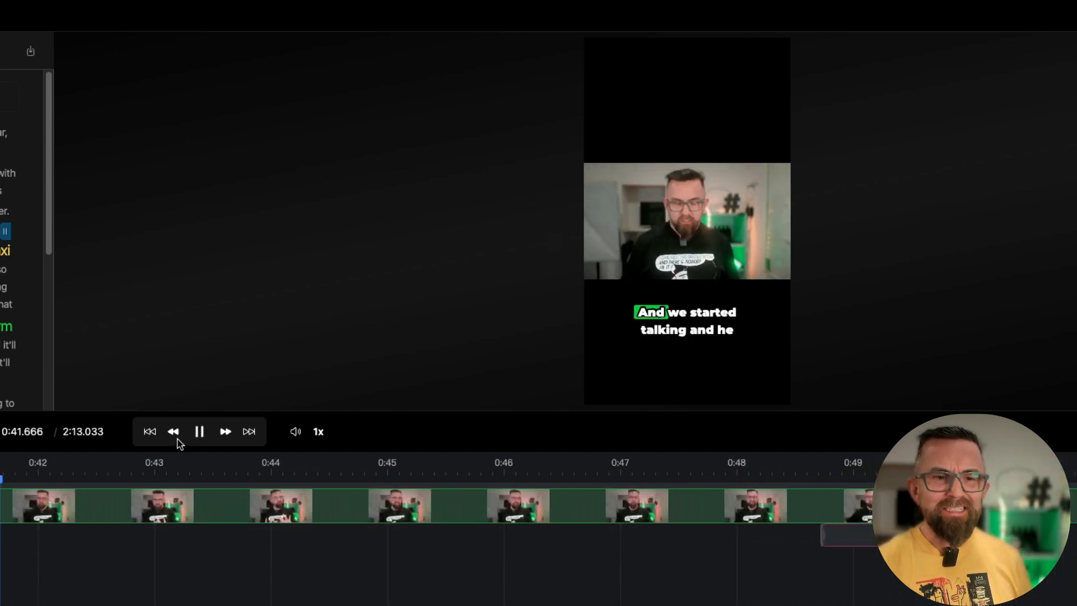
pyautogui.click(200, 432)
# Enlarge the airplane b-roll clip so that it fills the full width of the video frame
pyautogui.hscroll(-10, 44, 565)
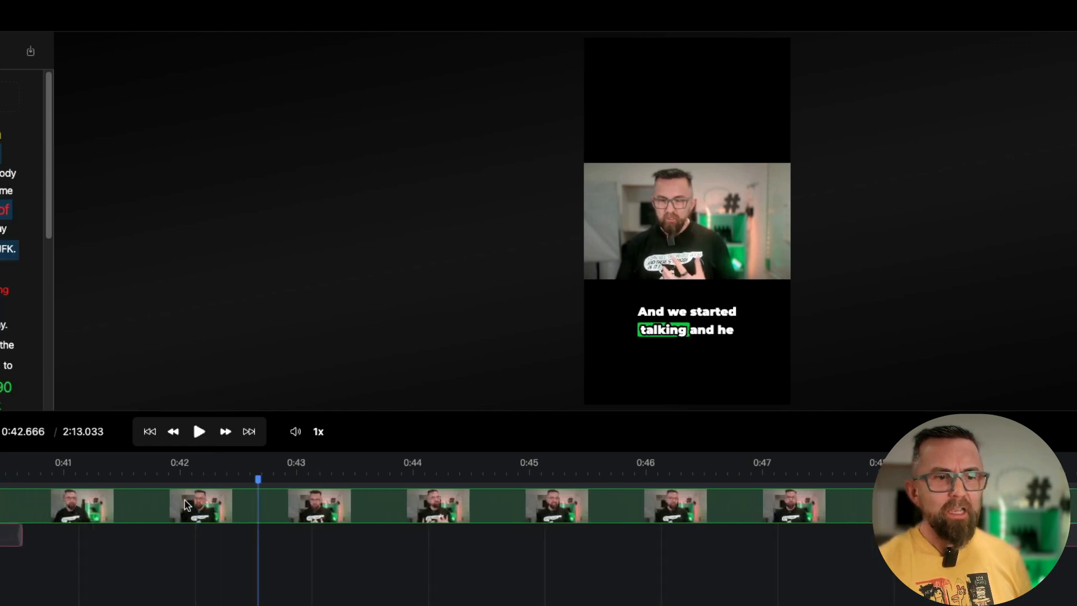
pyautogui.click(1, 578)
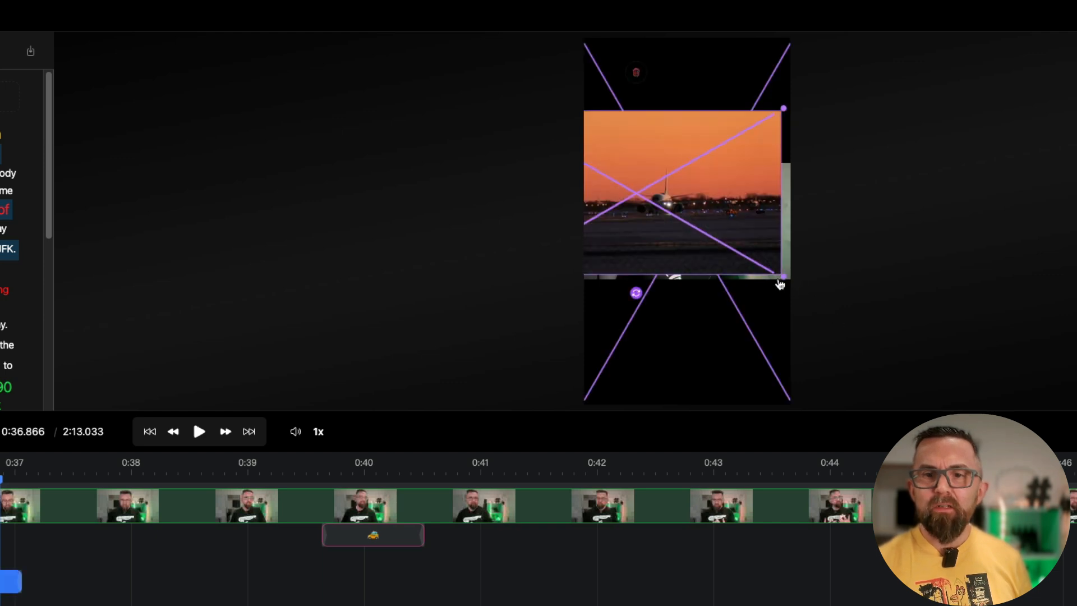
pyautogui.moveTo(788, 281); pyautogui.dragTo(791, 325)
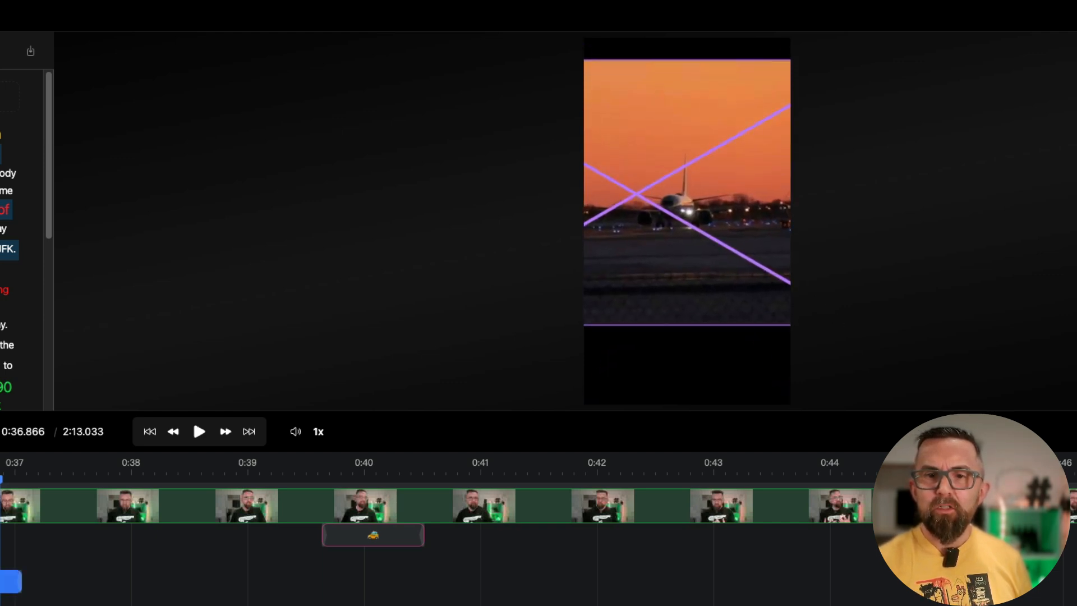
pyautogui.click(902, 368)
# Start a media insertion at 1:57.362 on the timeline and search the stock videos for "new york taxi"
pyautogui.hscroll(15, 356, 528)
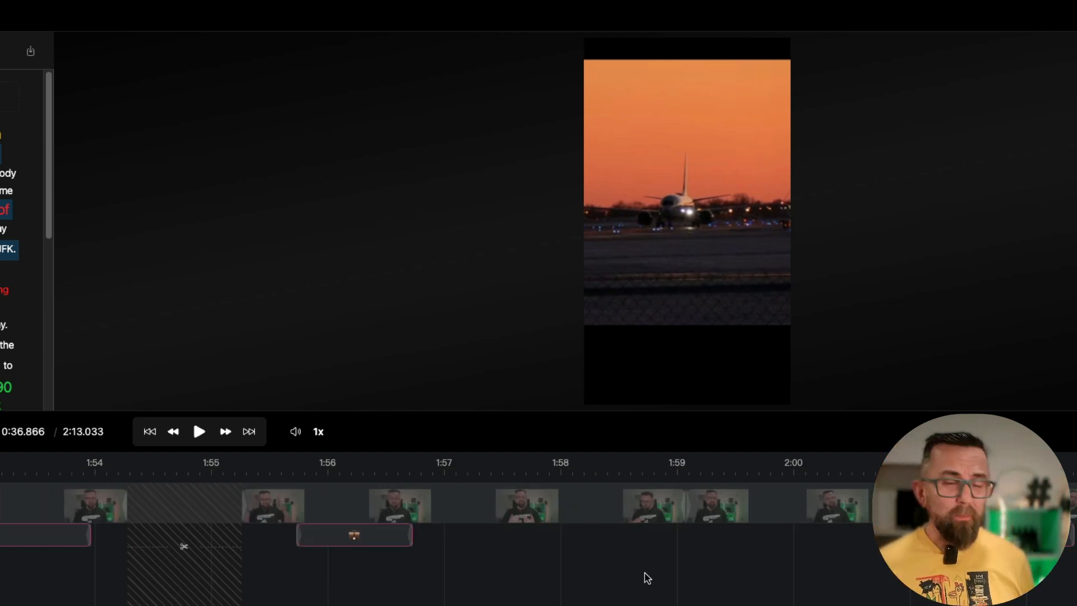
pyautogui.click(487, 597)
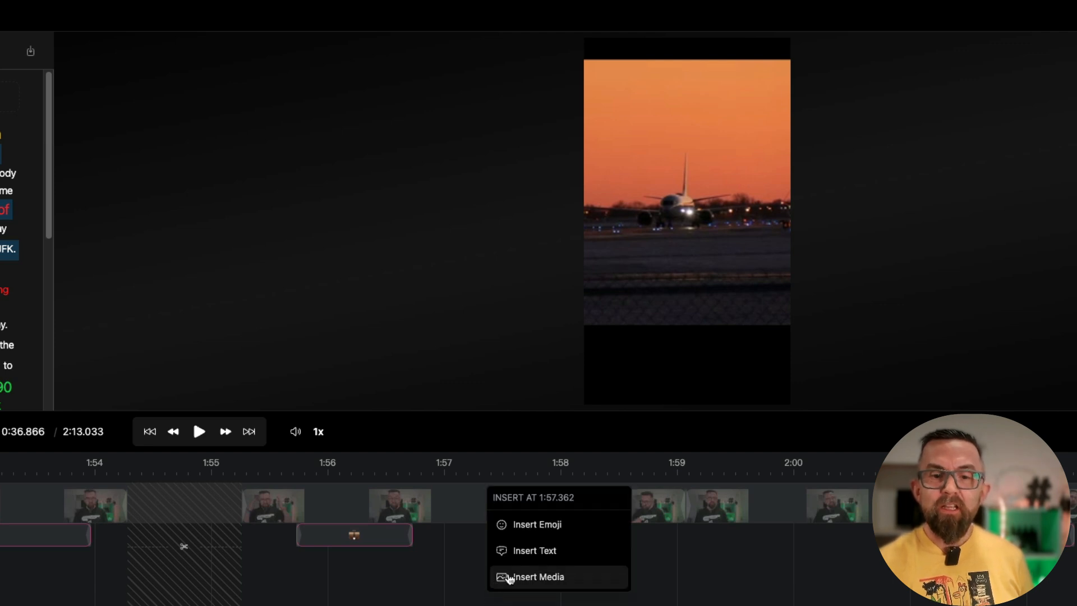
pyautogui.click(510, 578)
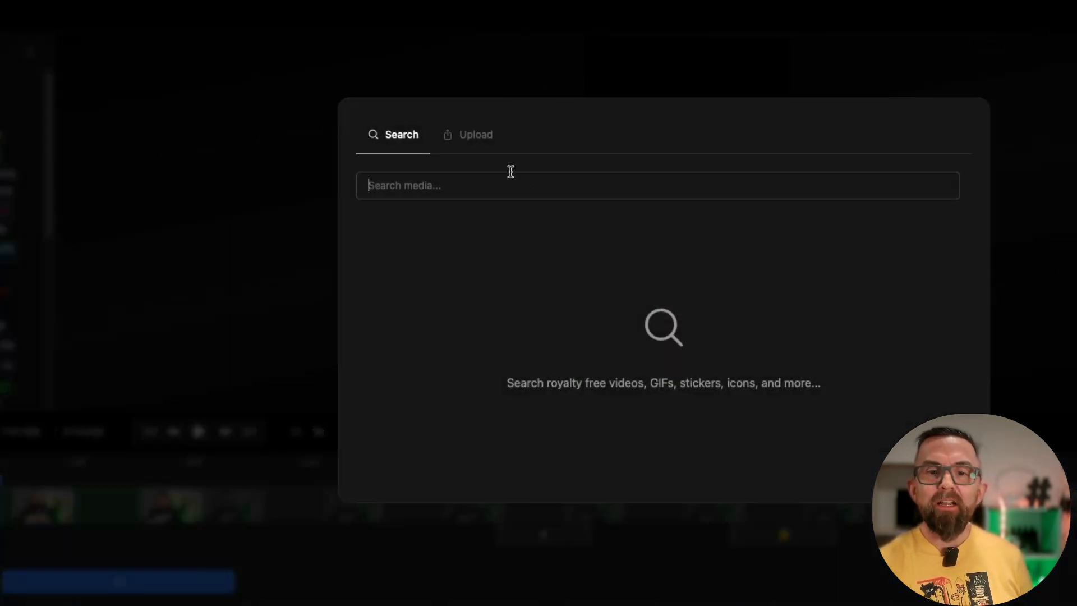
pyautogui.write('t')
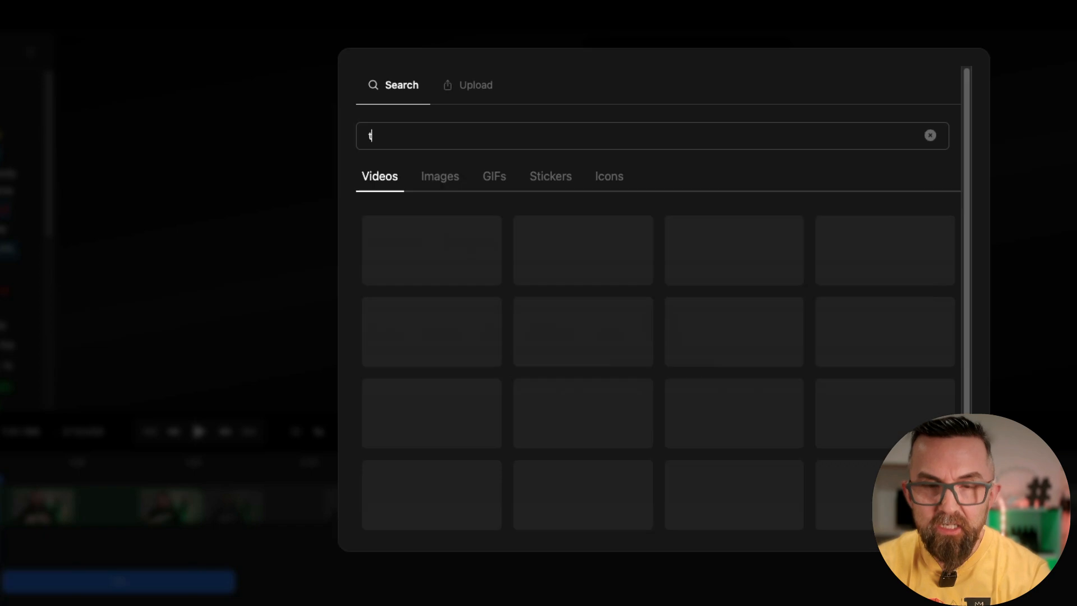
pyautogui.write('ax')
pyautogui.press('BackSpace')
pyautogui.write('new yo')
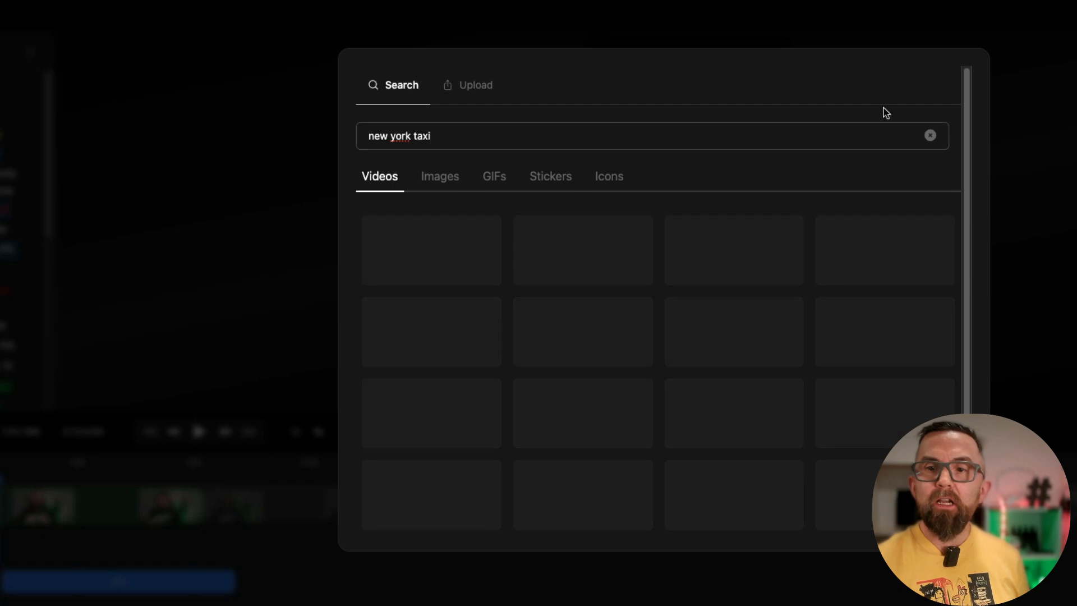
# Insert the stock video of yellow taxis at a city intersection, with the media start time set to 15 s
pyautogui.moveTo(585, 275)
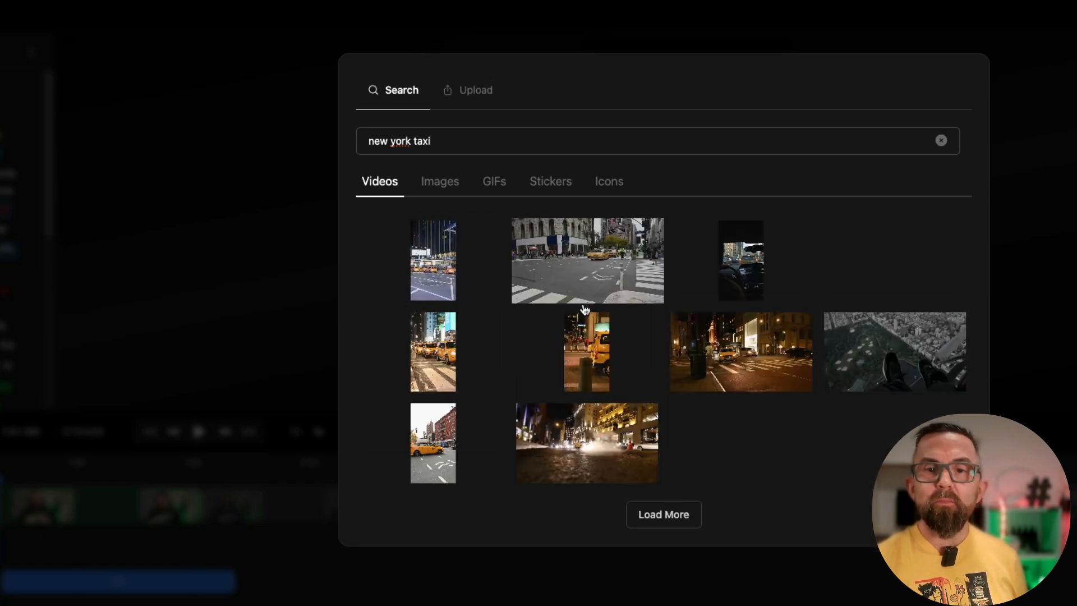
pyautogui.click(582, 281)
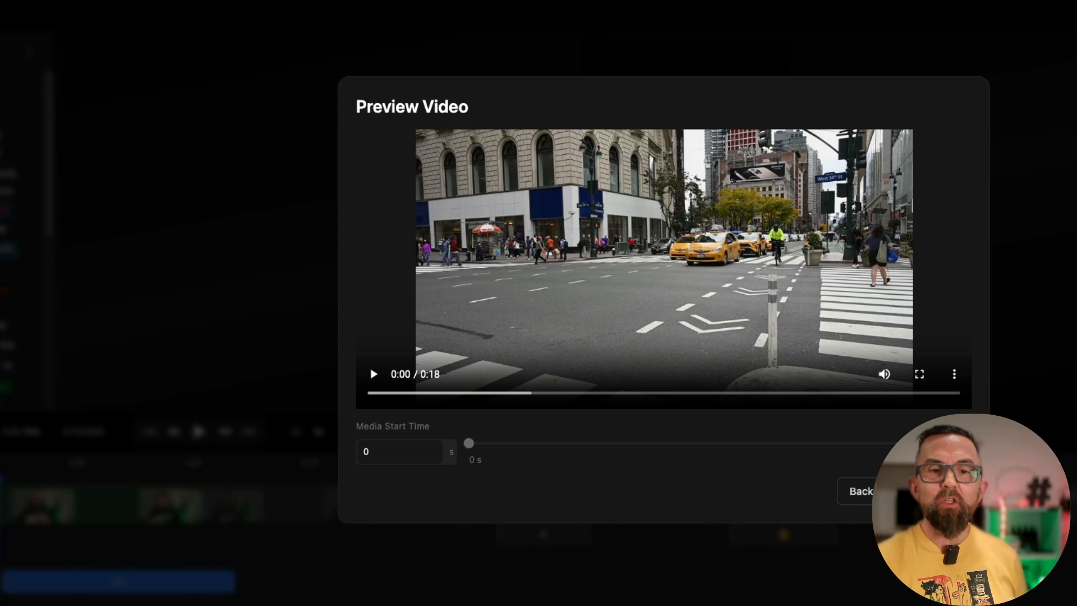
pyautogui.moveTo(469, 443); pyautogui.dragTo(543, 445)
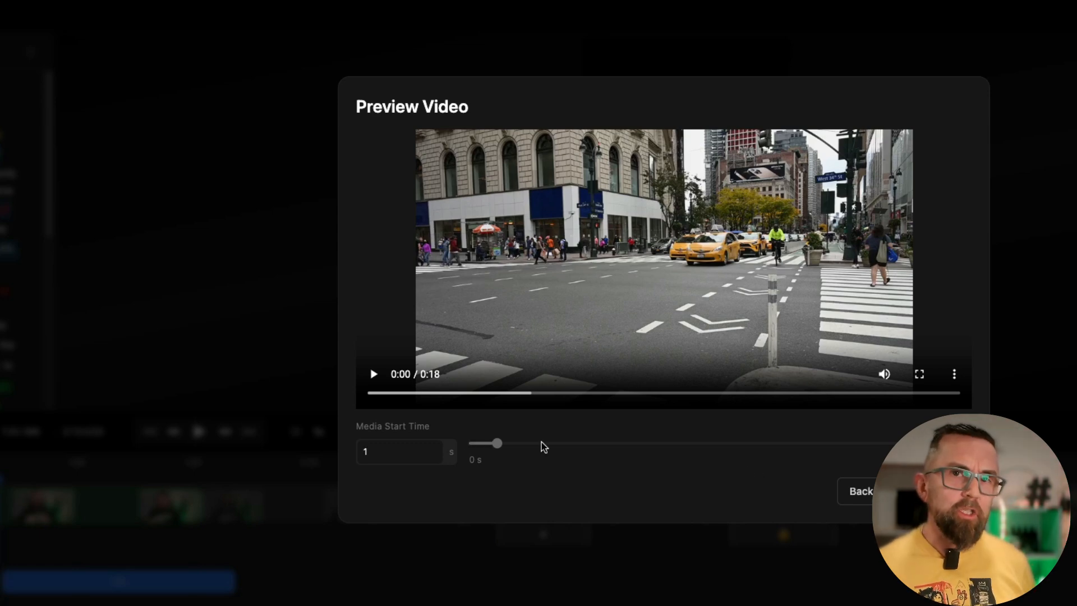
pyautogui.click(892, 443)
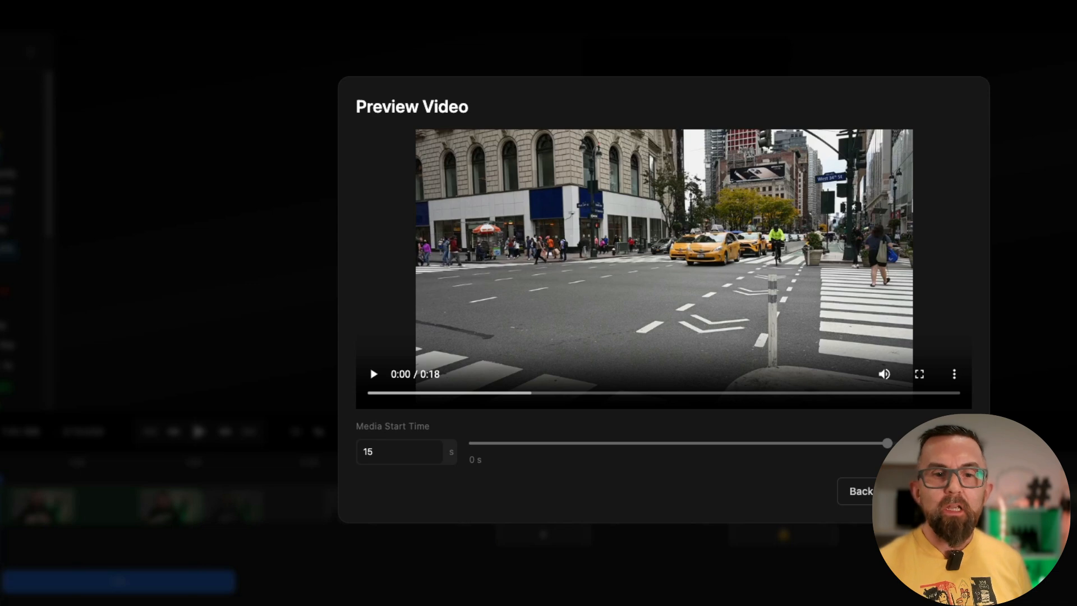
pyautogui.click(933, 492)
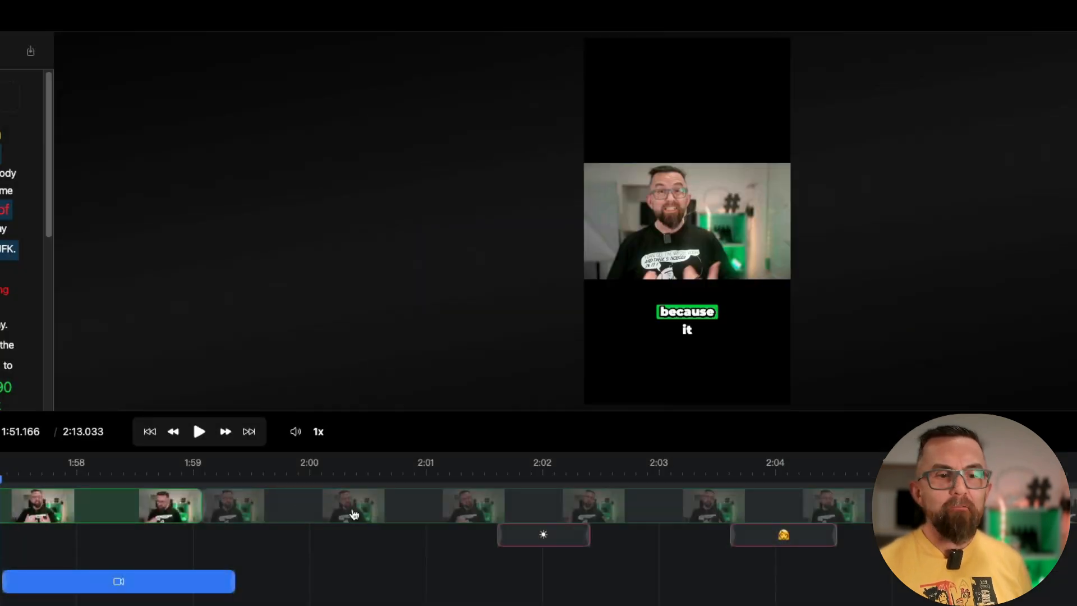
# Play the clip past the inserted taxi footage and return to about 1:53 to check it in the preview
pyautogui.click(200, 432)
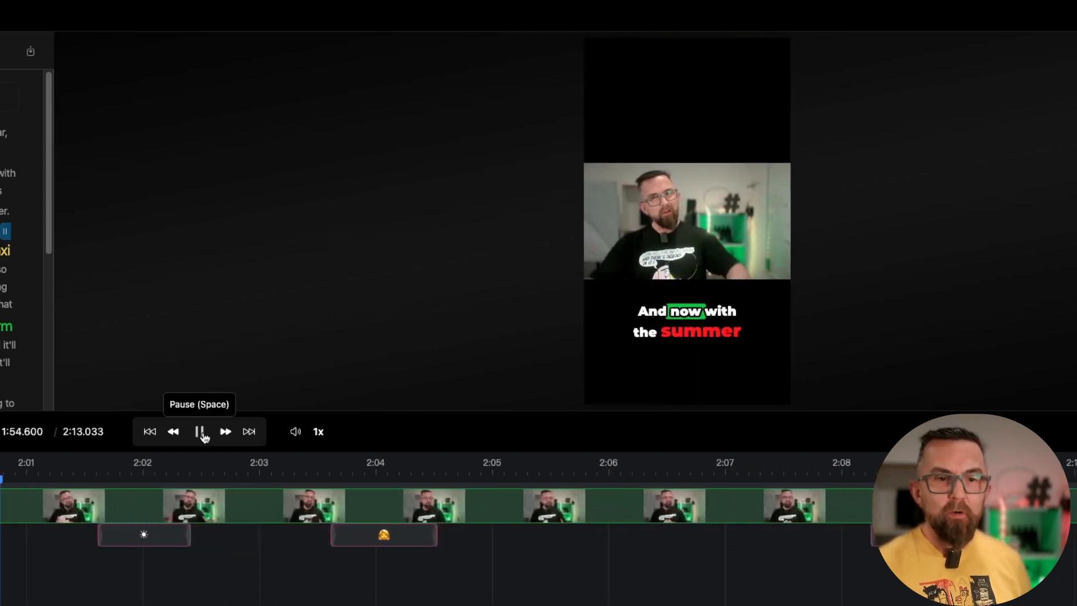
pyautogui.click(202, 435)
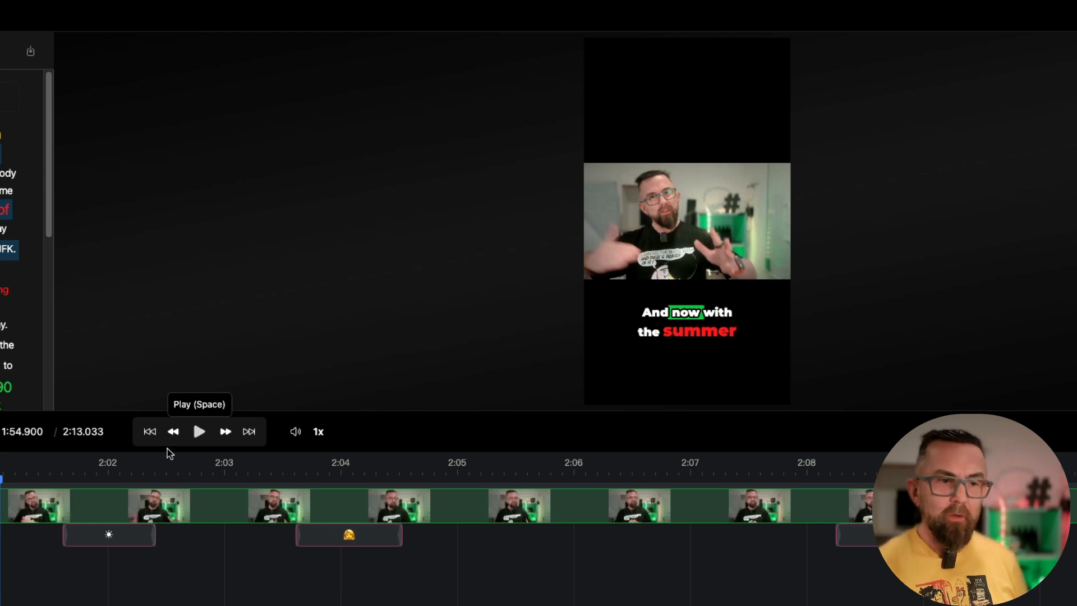
pyautogui.click(1, 476)
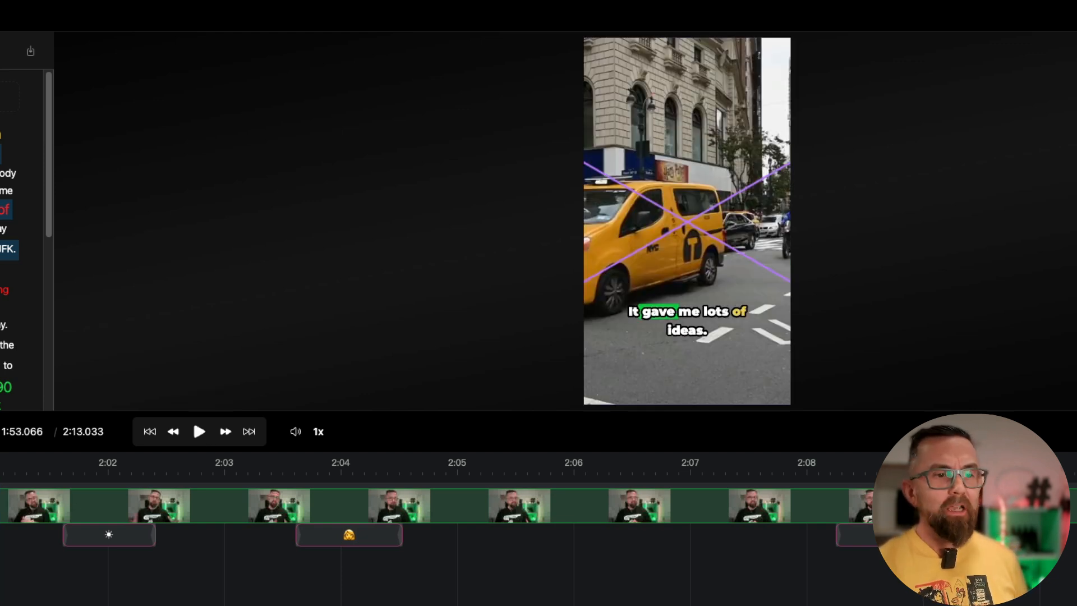
pyautogui.press('Left')
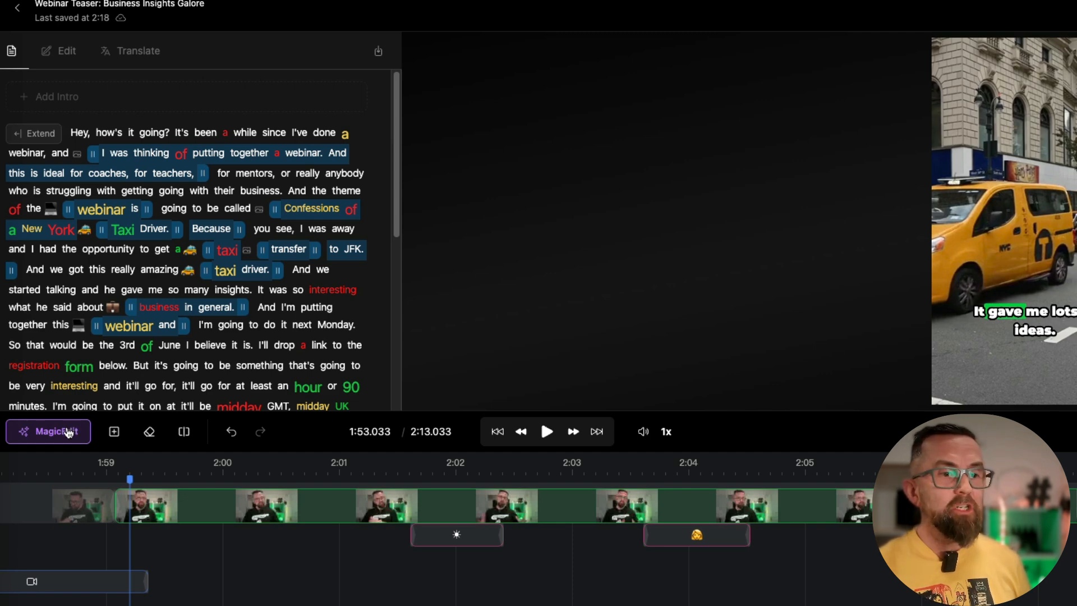
# Run MagicEmphasis on the captions with the second emphasis color changed to purple 6a1a8f
pyautogui.click(68, 432)
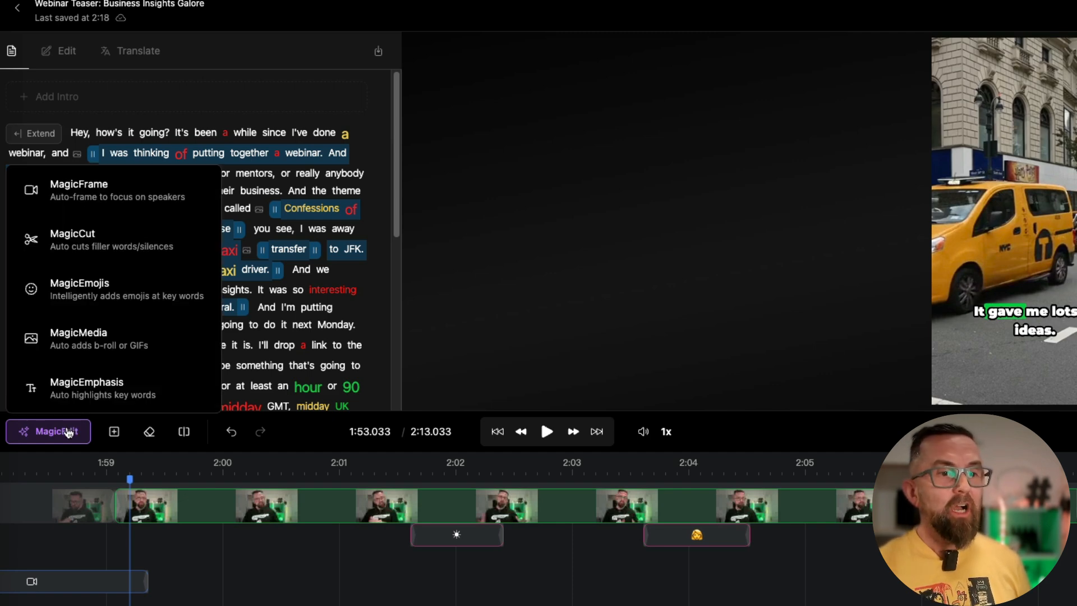
pyautogui.click(101, 387)
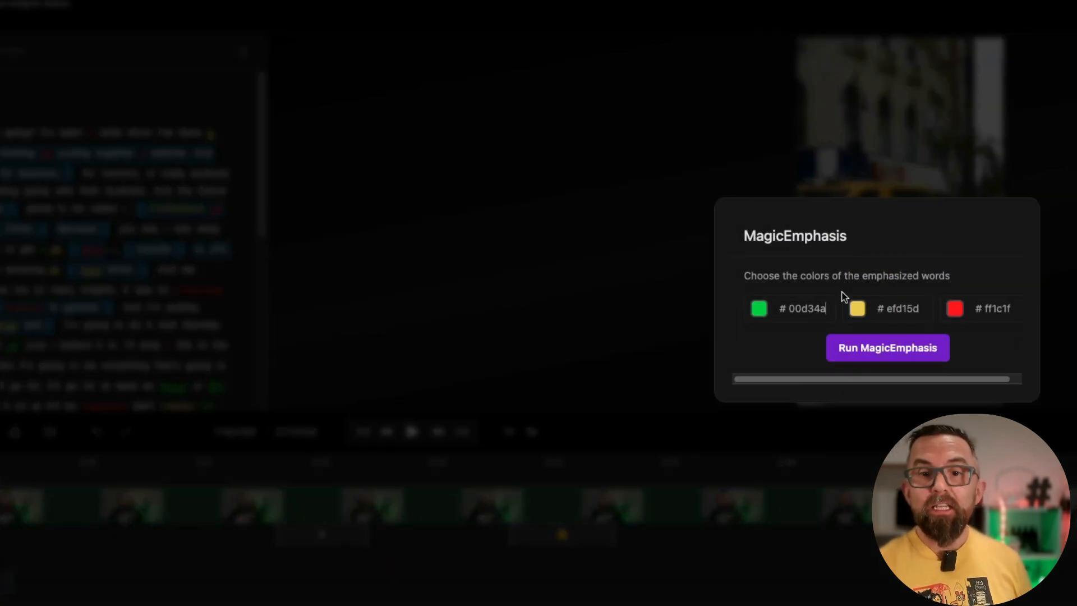
pyautogui.click(857, 309)
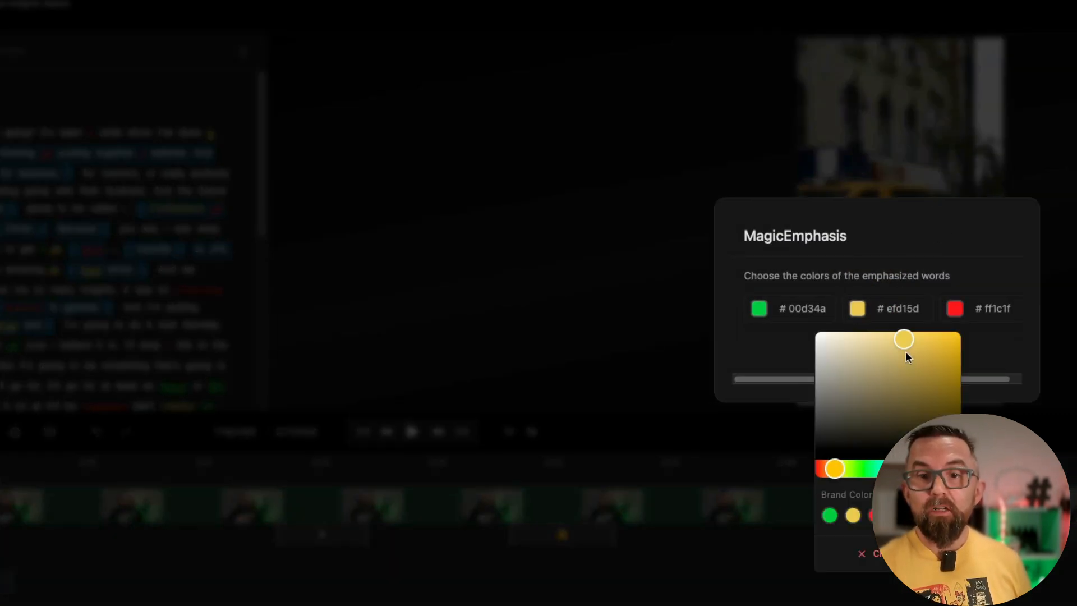
pyautogui.moveTo(907, 351); pyautogui.dragTo(934, 384)
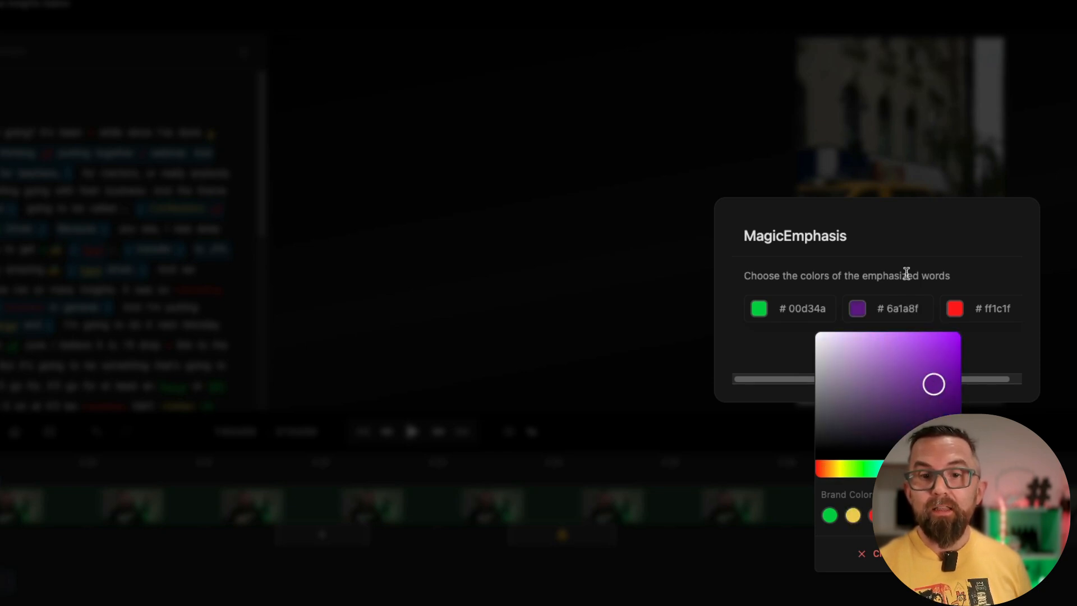
pyautogui.click(852, 309)
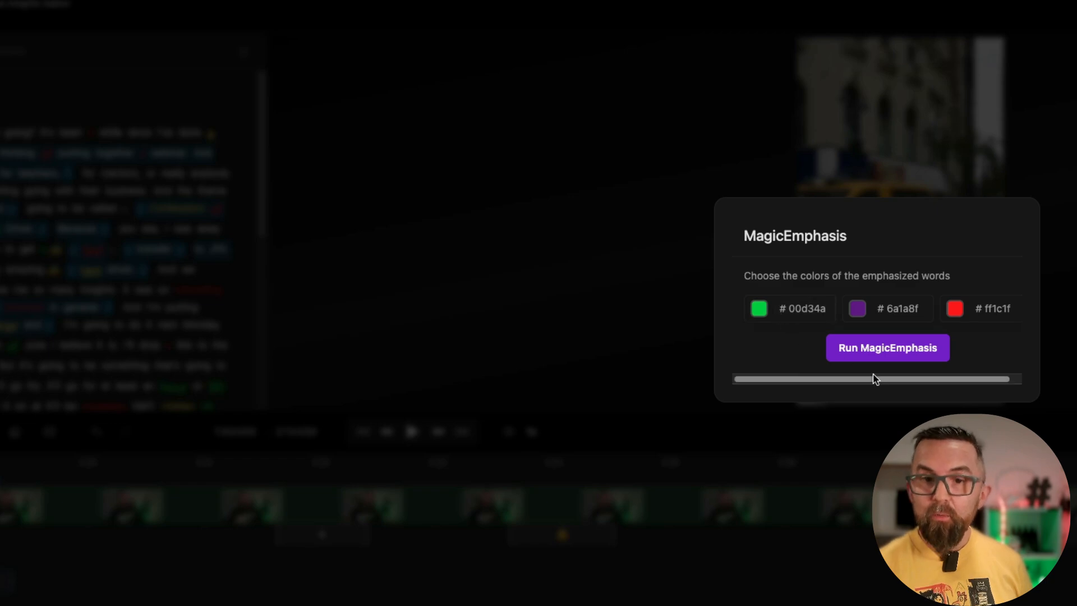
pyautogui.click(880, 358)
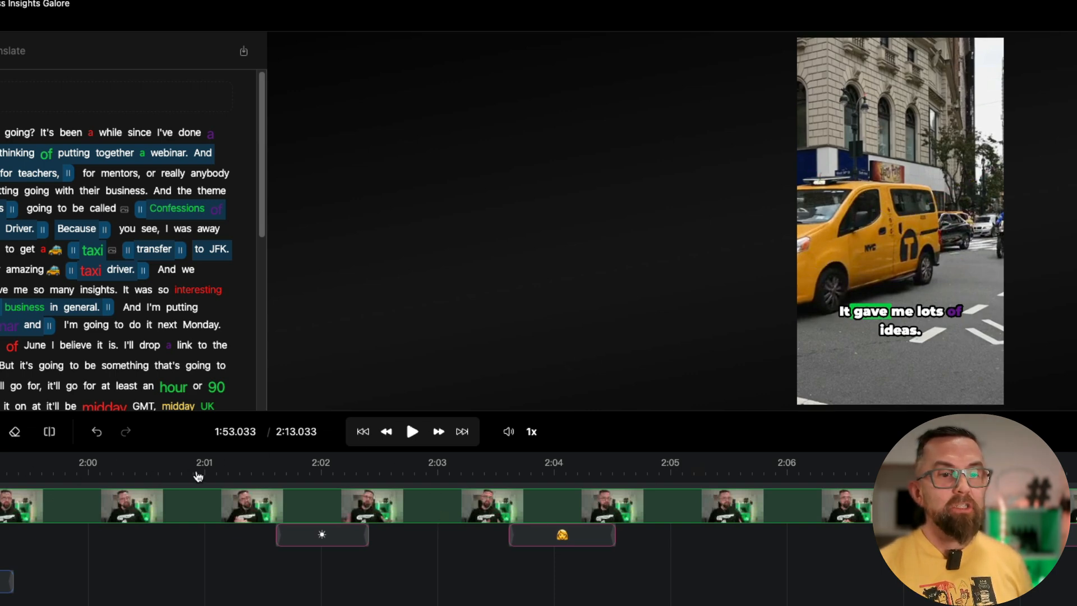
# Play on to about 2:01, supersize the caption word "that" and add an AI emoji to "utilize"
pyautogui.click(412, 432)
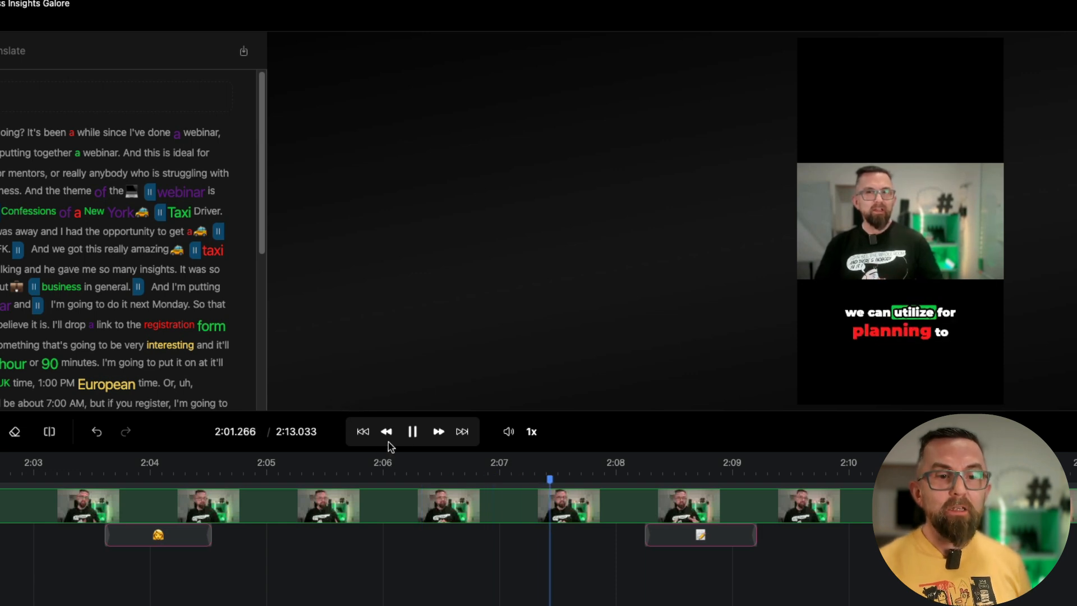
pyautogui.click(411, 433)
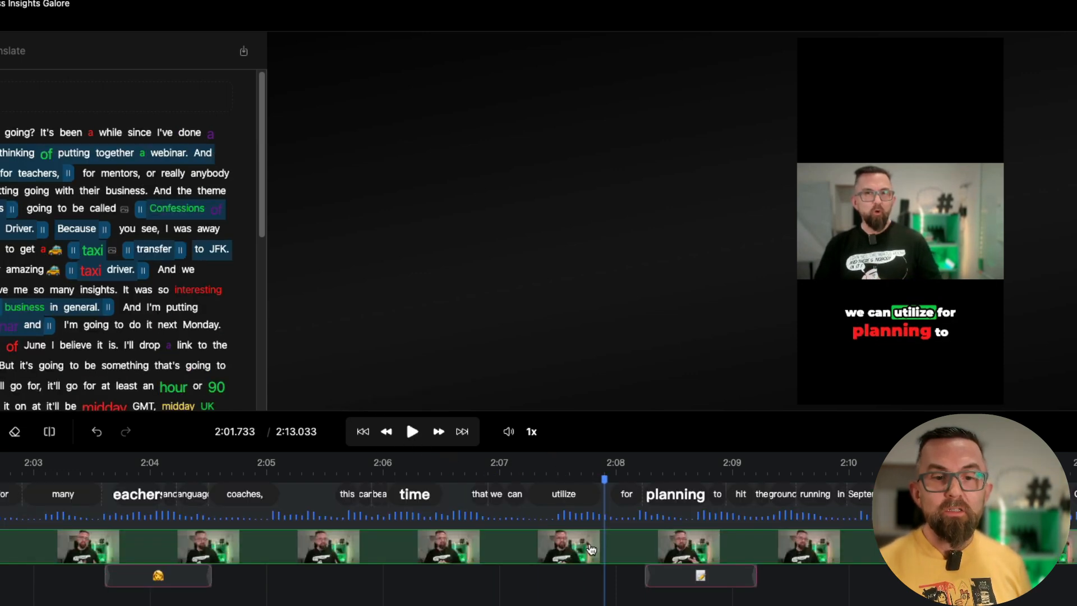
pyautogui.click(478, 495)
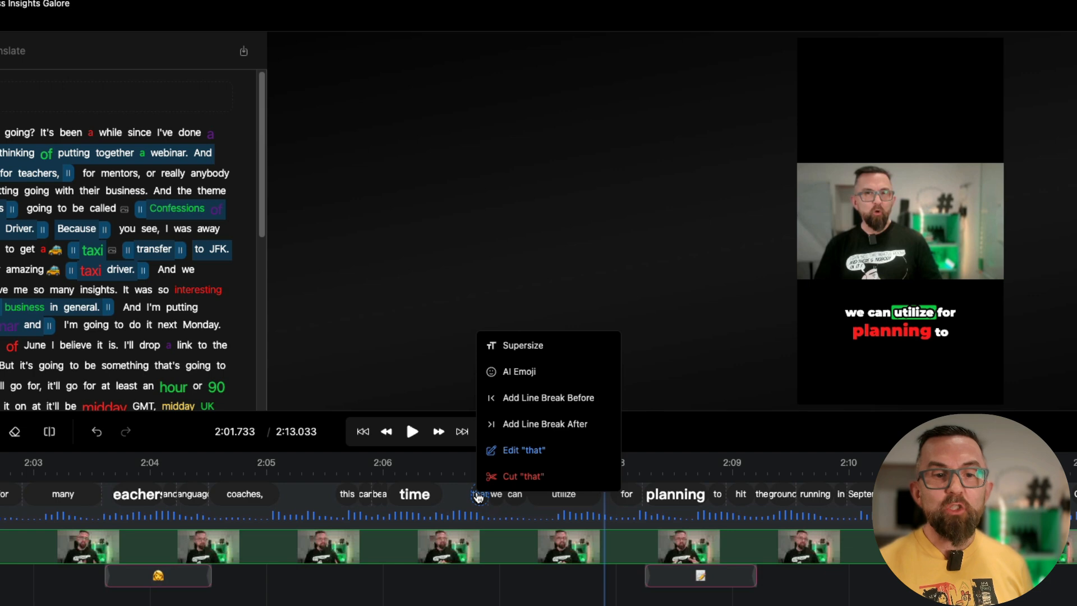
pyautogui.click(521, 346)
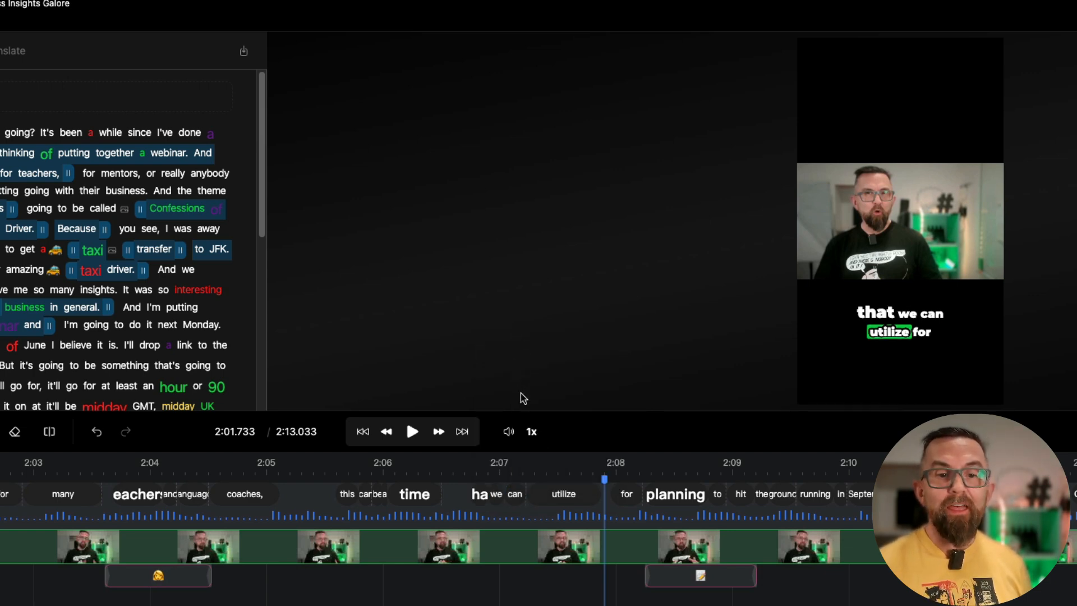
pyautogui.click(559, 496)
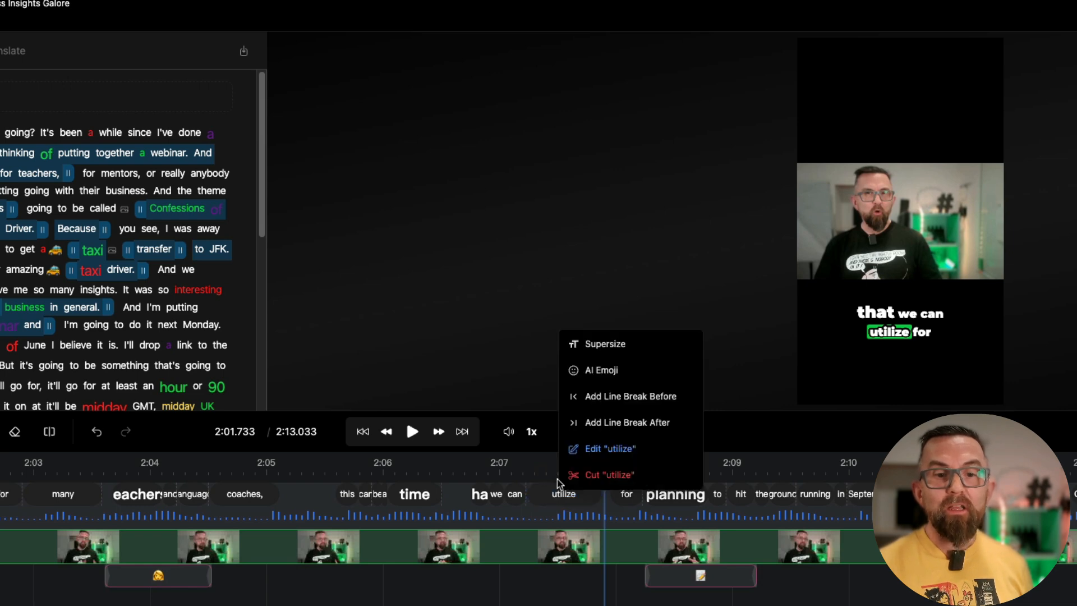
pyautogui.click(592, 374)
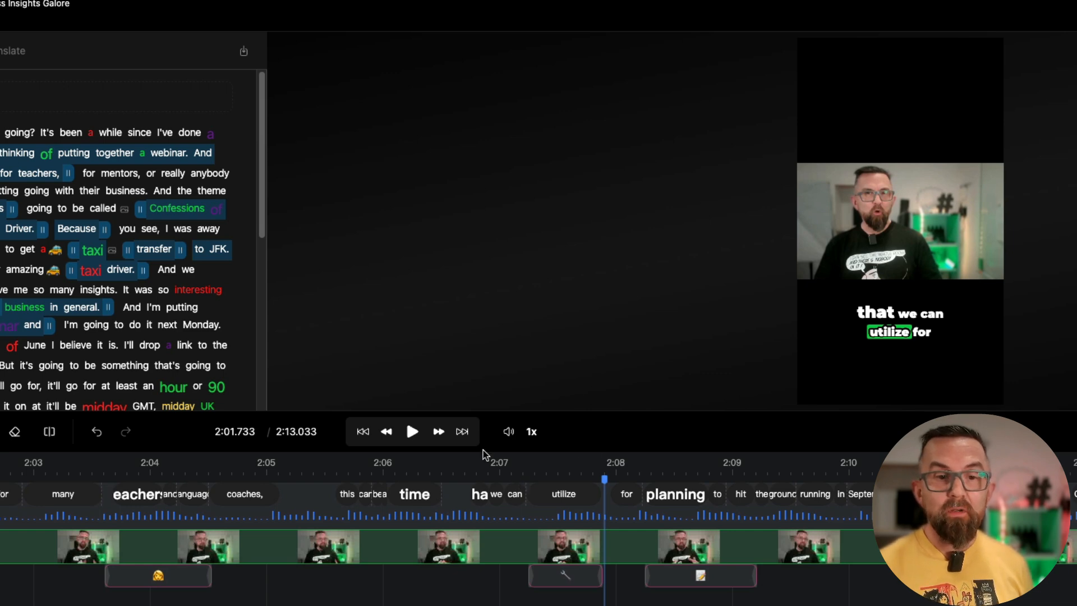
# Play the clip from 2:00.700 to review the supersized word and the new emoji
pyautogui.click(485, 466)
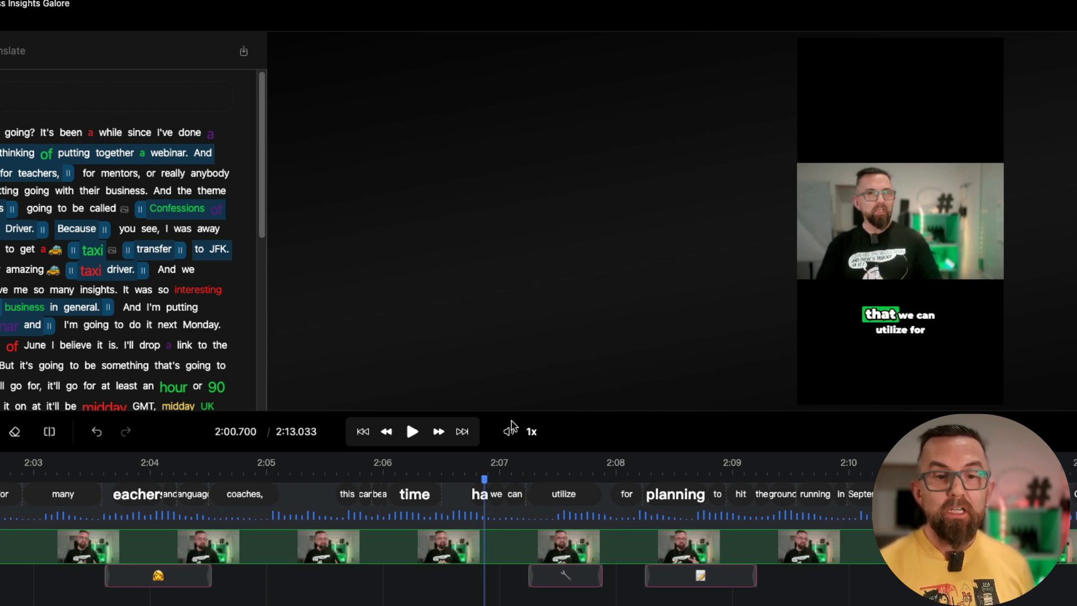
pyautogui.click(411, 433)
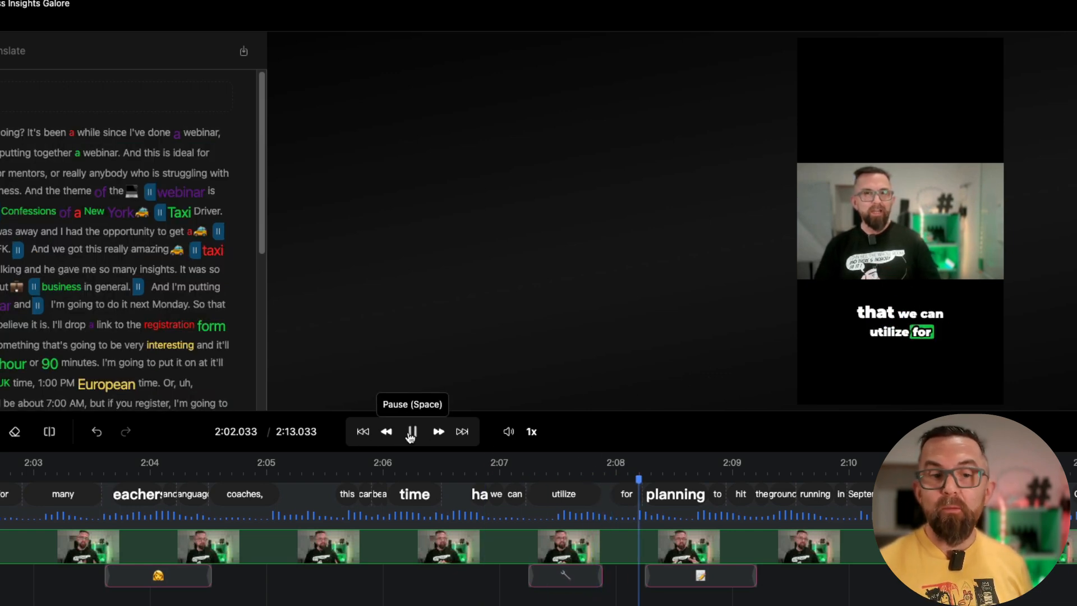
pyautogui.click(411, 433)
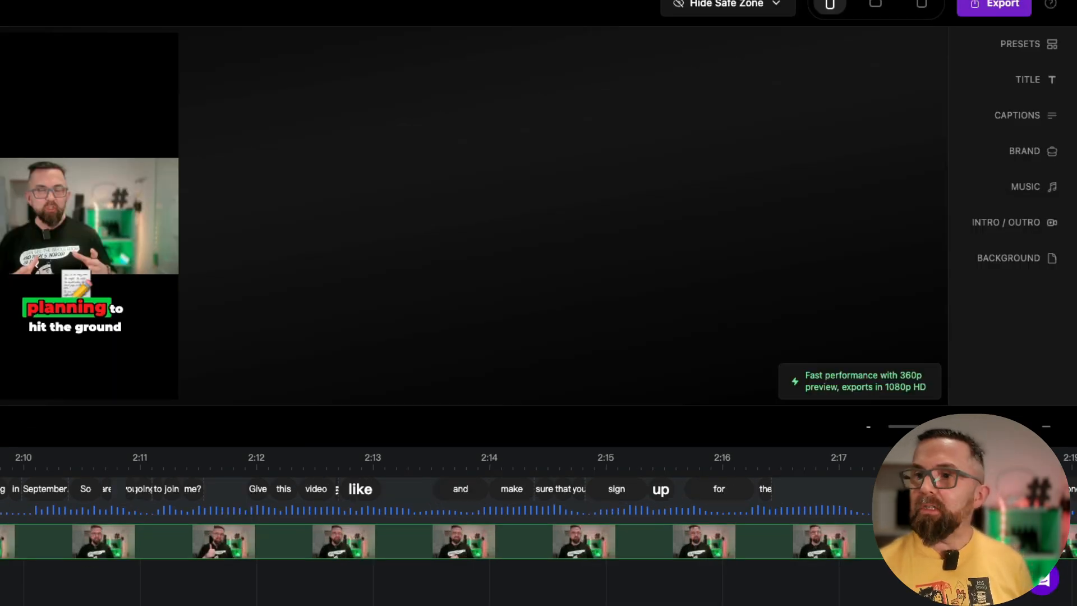
# Add the Professional royalty-free track "Inspiring Uplifting" as background music
pyautogui.click(1046, 190)
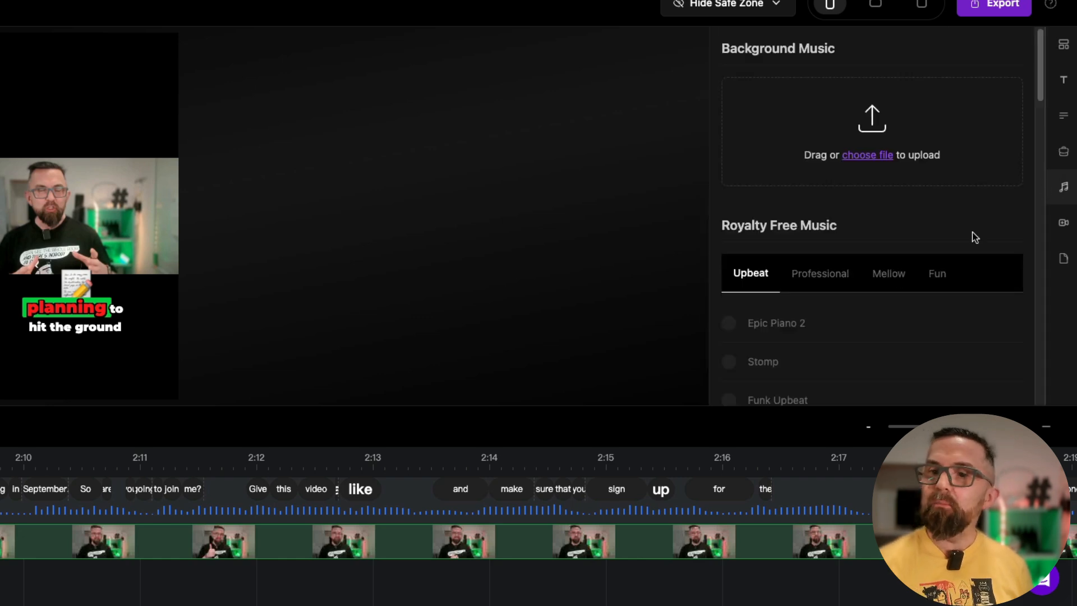
pyautogui.click(813, 281)
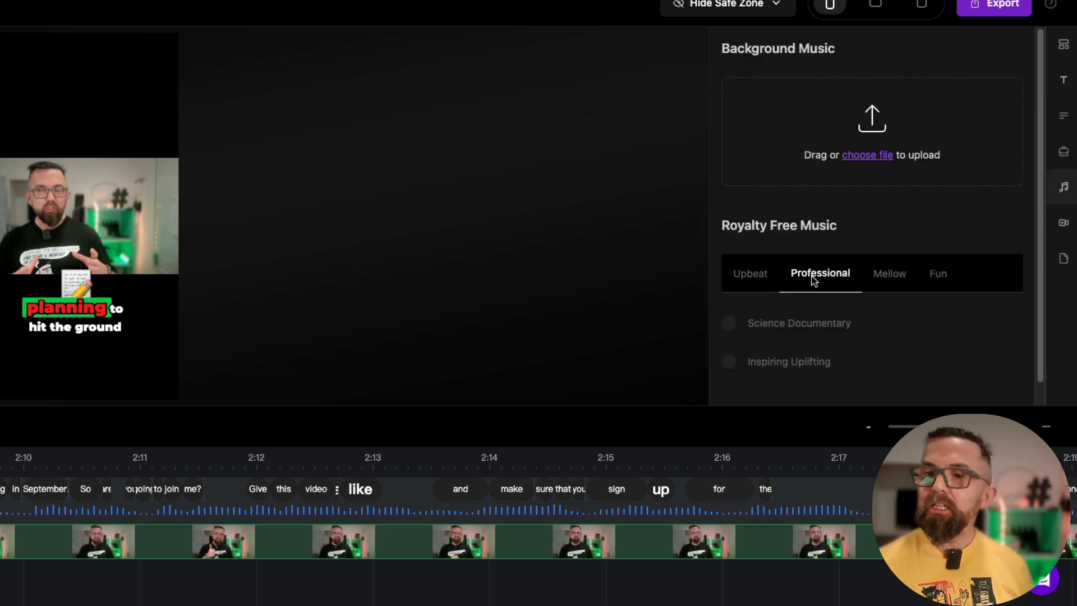
pyautogui.scroll(-1, 819, 308)
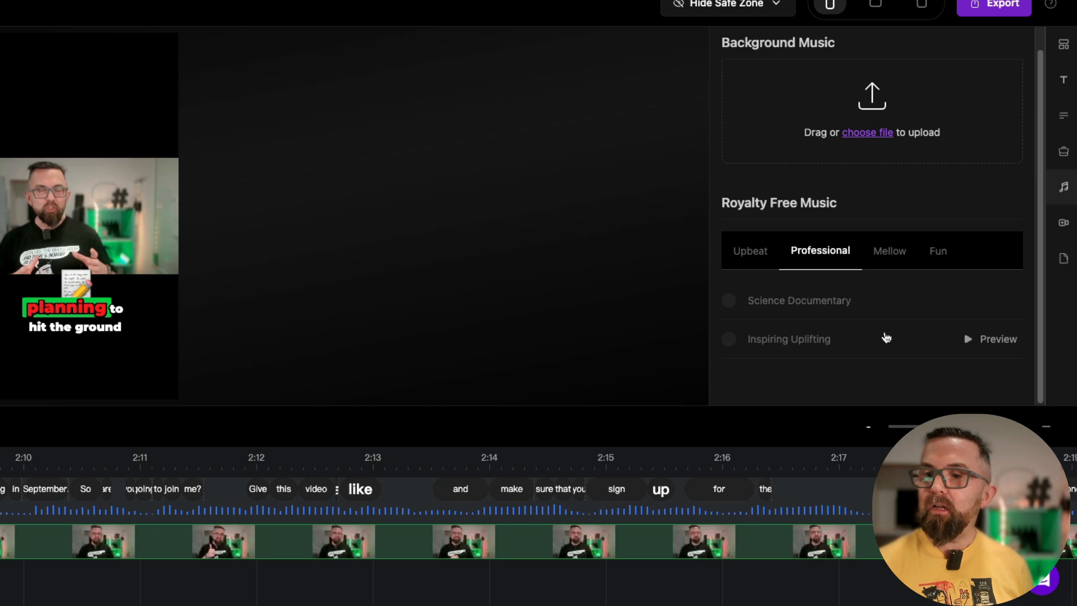
pyautogui.click(729, 340)
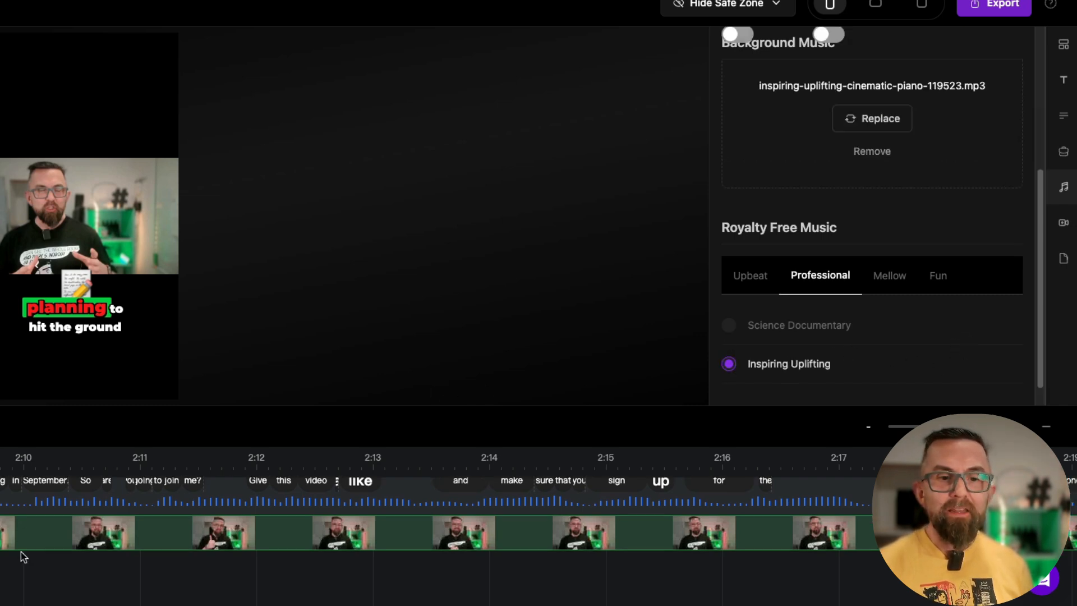
# Check the background music track on the timeline and its settings, and delete the track from the clip
pyautogui.scroll(-1, 20, 556)
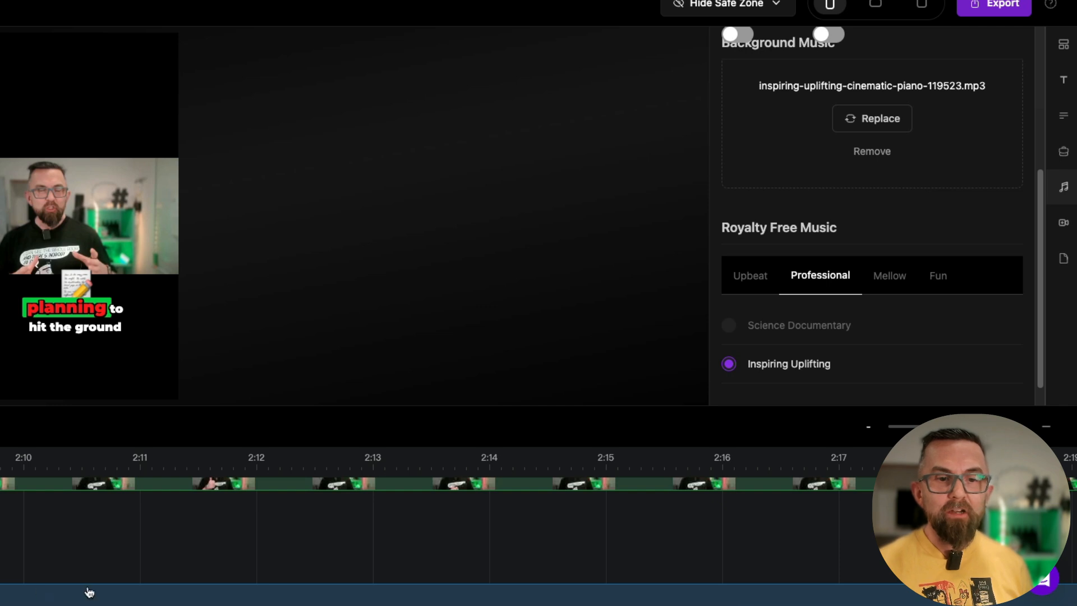
pyautogui.scroll(5, 844, 187)
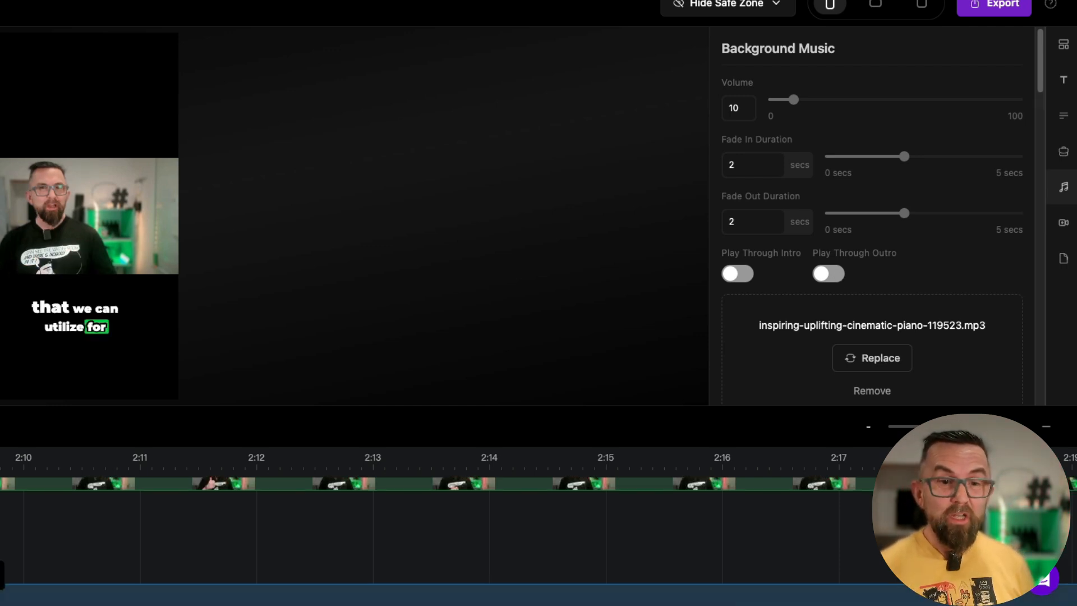
pyautogui.press('Delete')
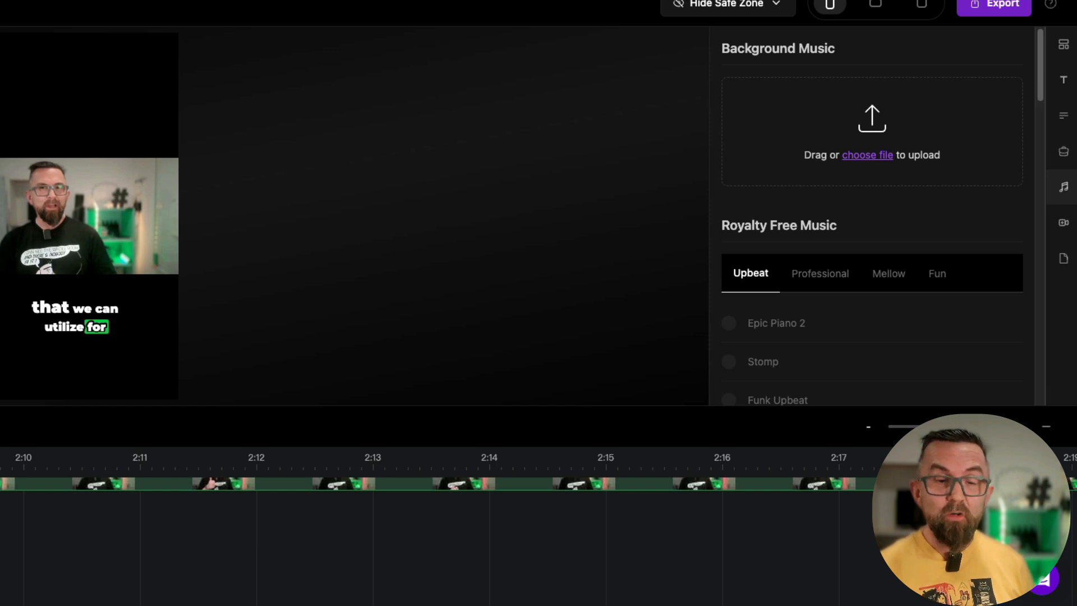